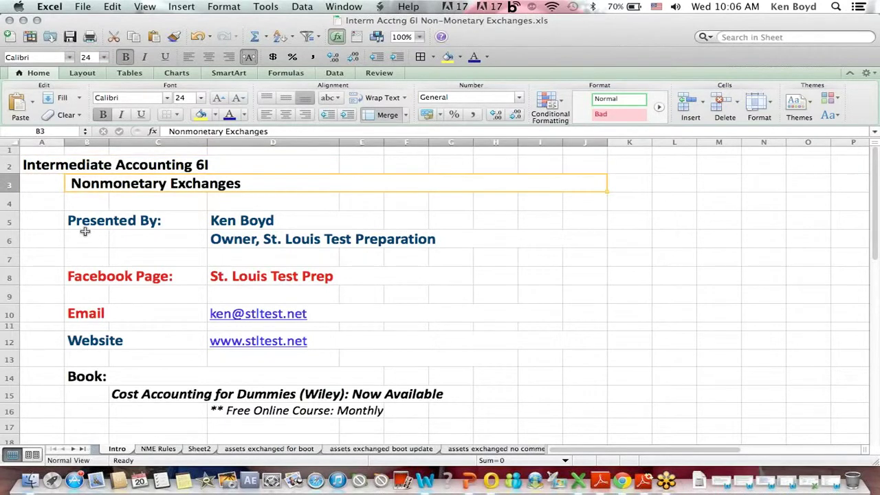
Step: Highlight the presenter, Facebook page, email, website and book details on the Intro sheet one after another
left_click_drag(88, 220, 543, 258)
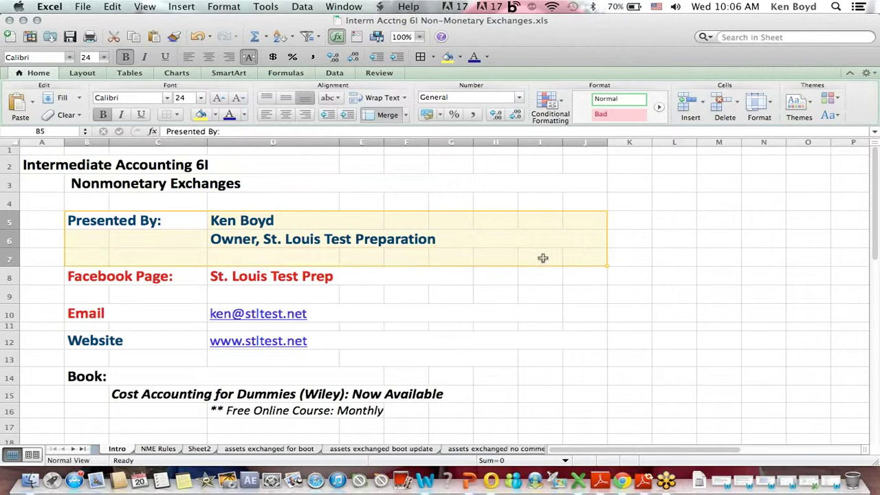
left_click(543, 257)
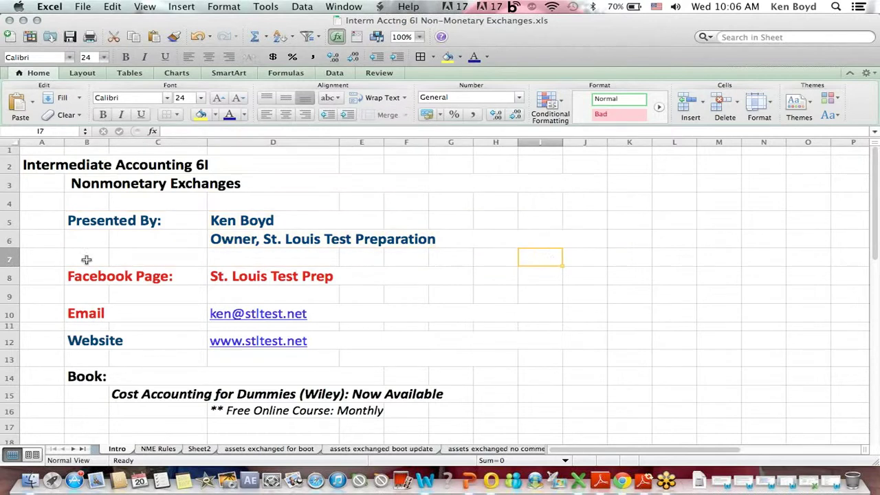
left_click_drag(74, 274, 516, 263)
left_click(69, 314)
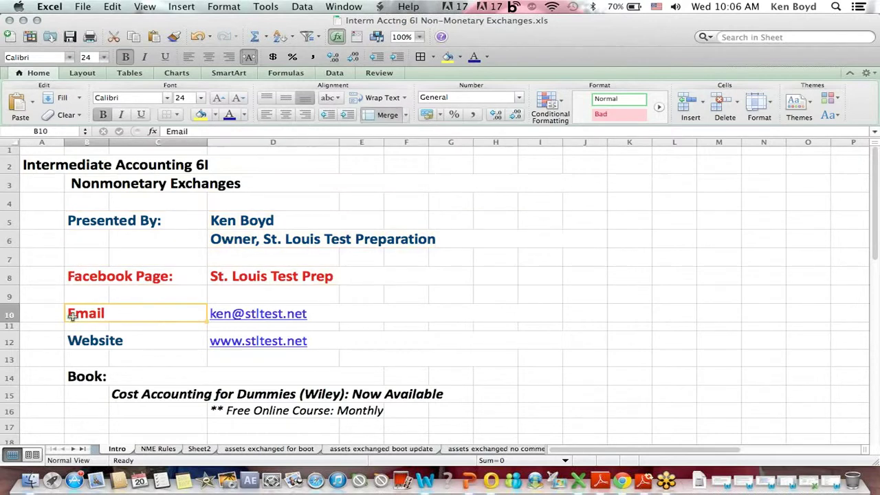
left_click(77, 342)
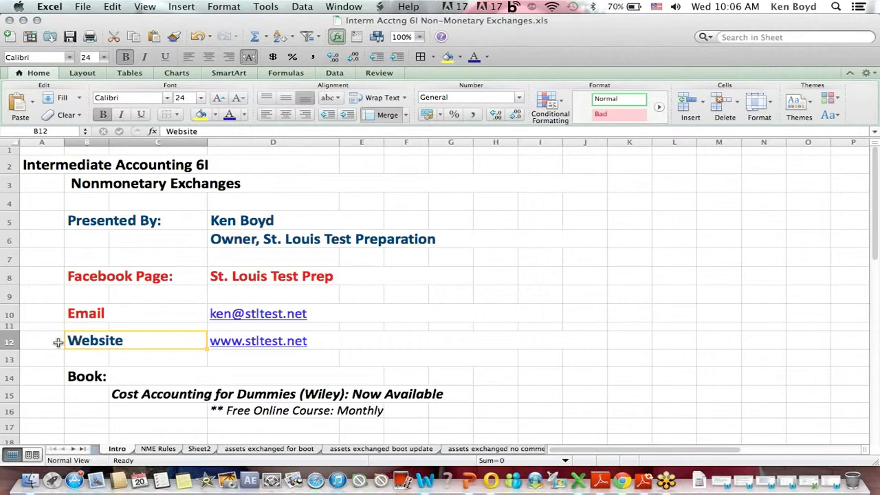
left_click_drag(103, 385, 512, 409)
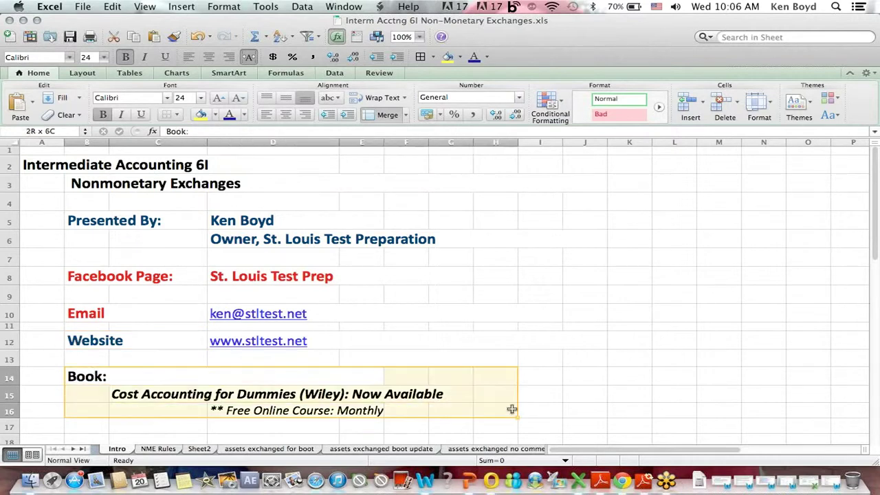
left_click(559, 340)
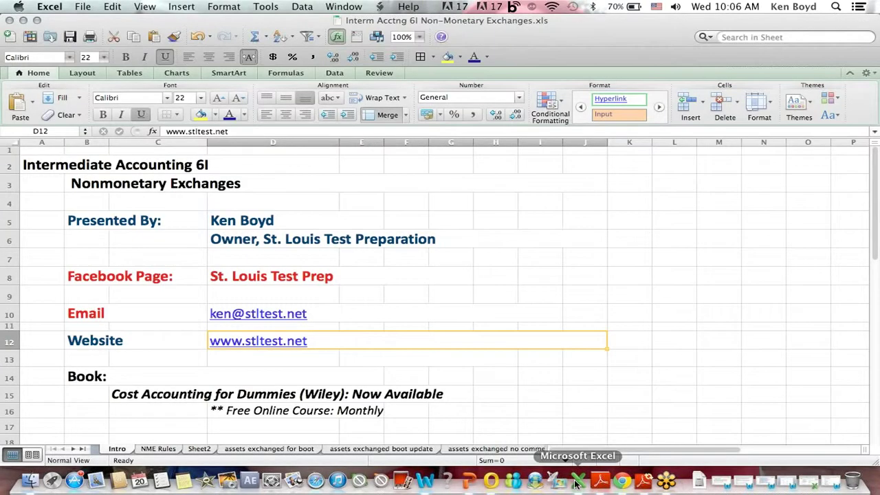
Step: Switch to the "assets exchanged boot update" sheet and go to its first row
left_click(416, 448)
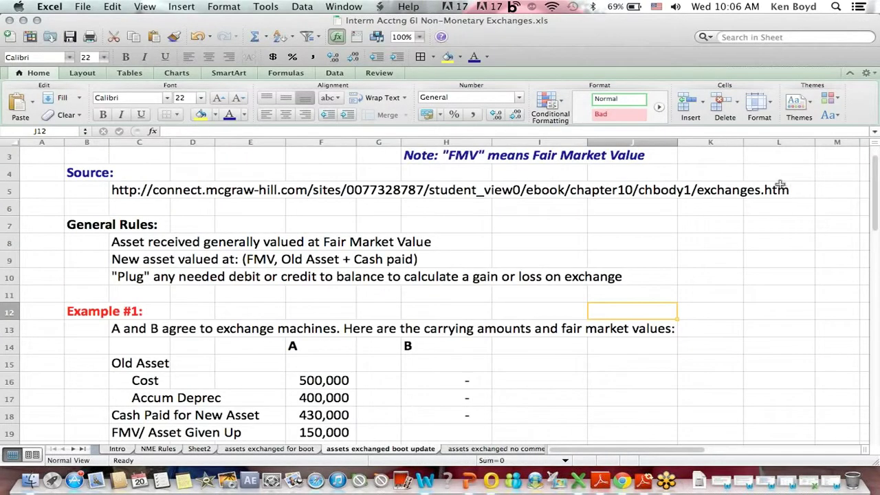
left_click(768, 162)
key("Up")
key("Up")
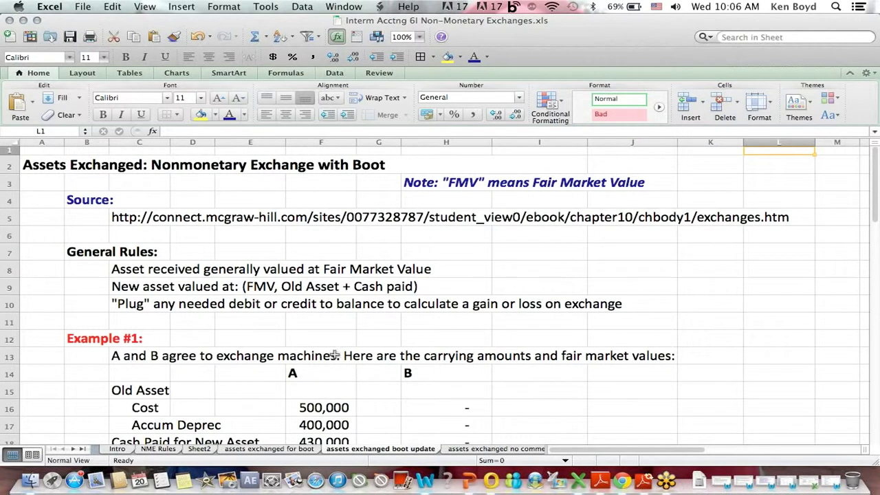
Step: Highlight the title "Assets Exchanged: Nonmonetary Exchange with Boot", the FMV note and the source link in turn
left_click(62, 164)
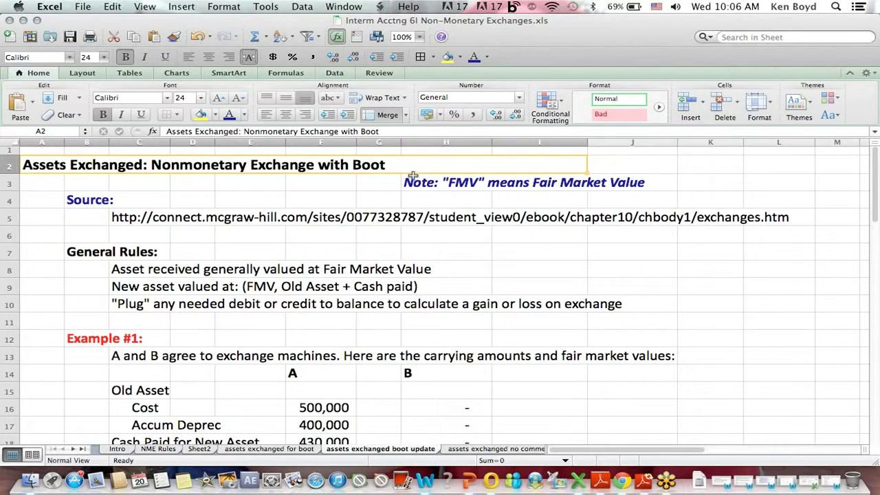
left_click_drag(409, 187, 705, 182)
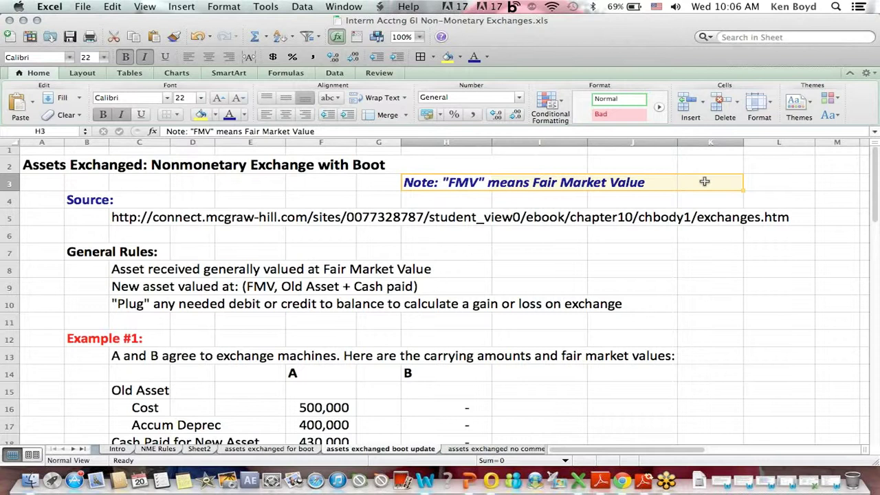
left_click(601, 250)
left_click_drag(75, 217, 340, 218)
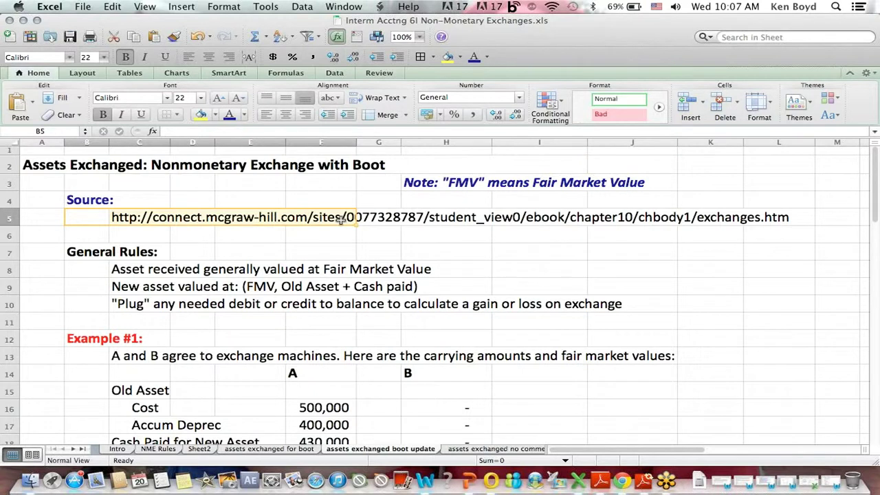
left_click(555, 264)
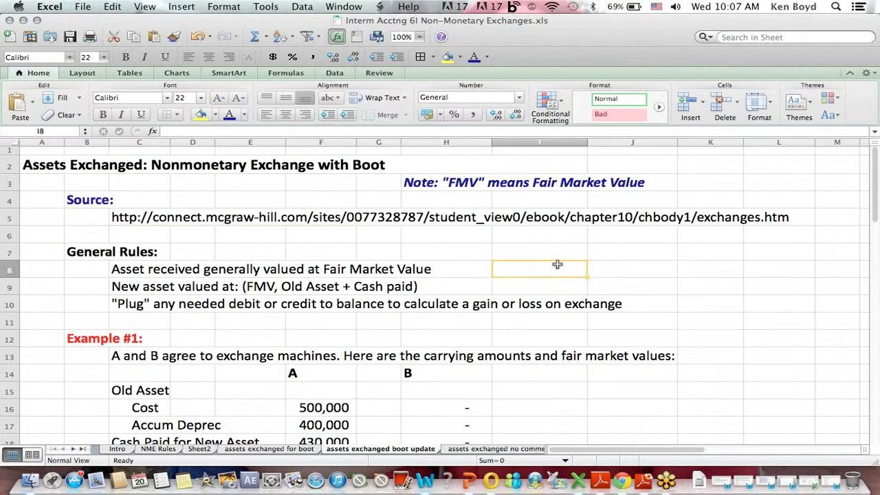
Step: Highlight the General Rules heading and each of its three rules in rows 8 to 10
left_click_drag(100, 250, 313, 246)
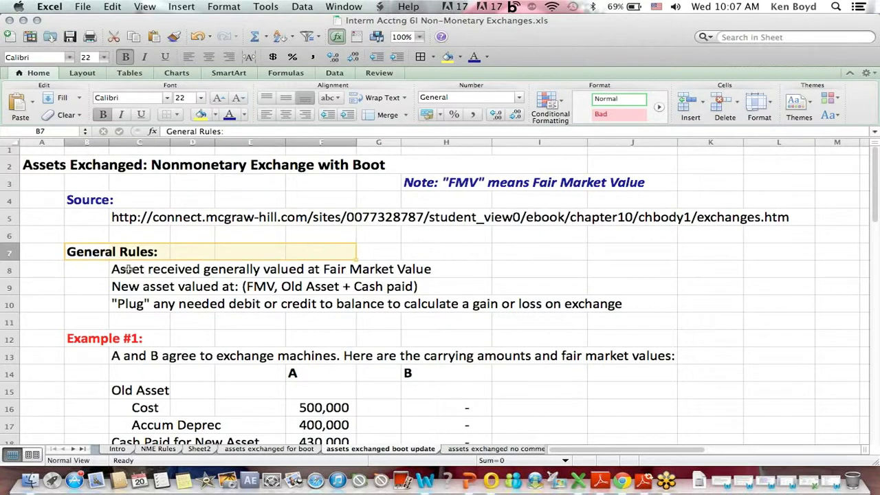
left_click_drag(128, 269, 503, 268)
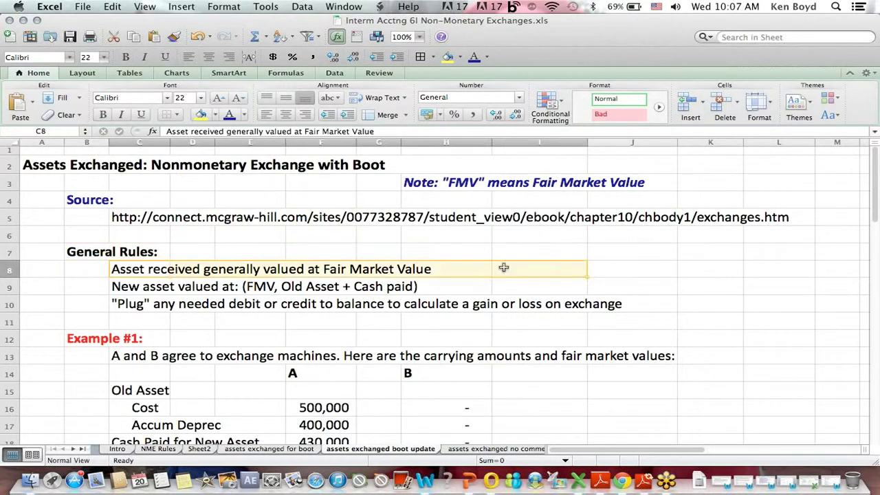
left_click(503, 267)
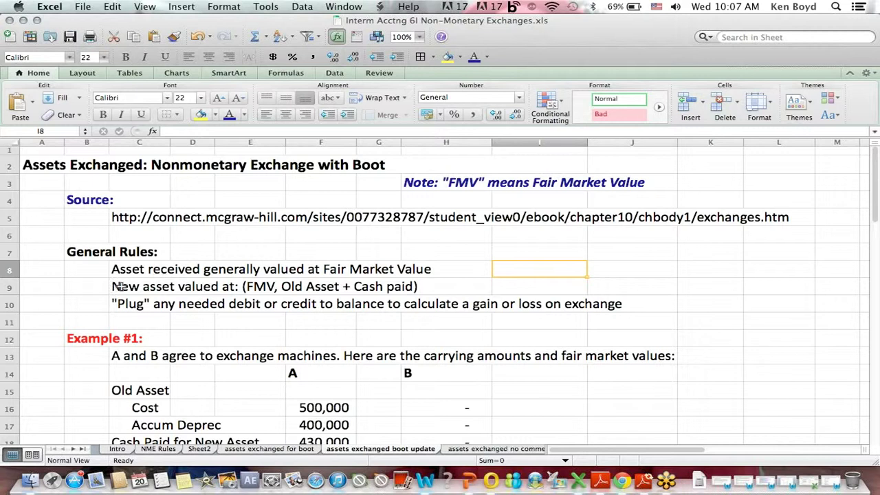
left_click_drag(118, 287, 494, 291)
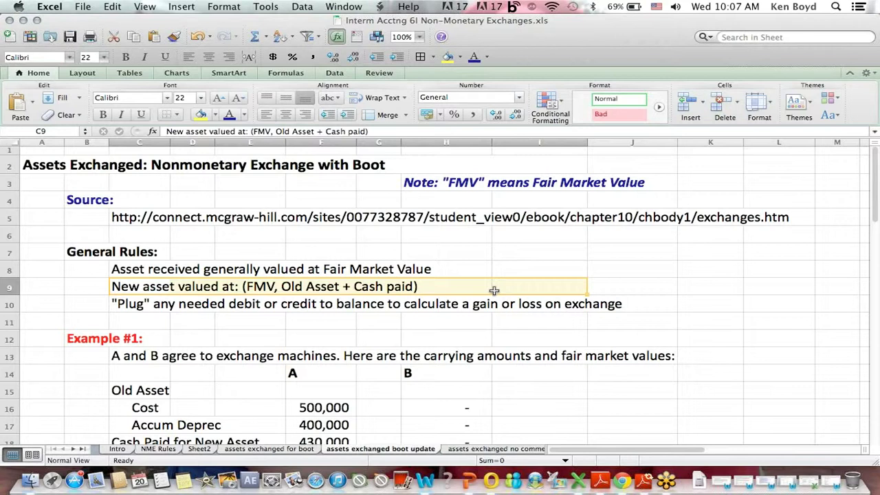
left_click(254, 327)
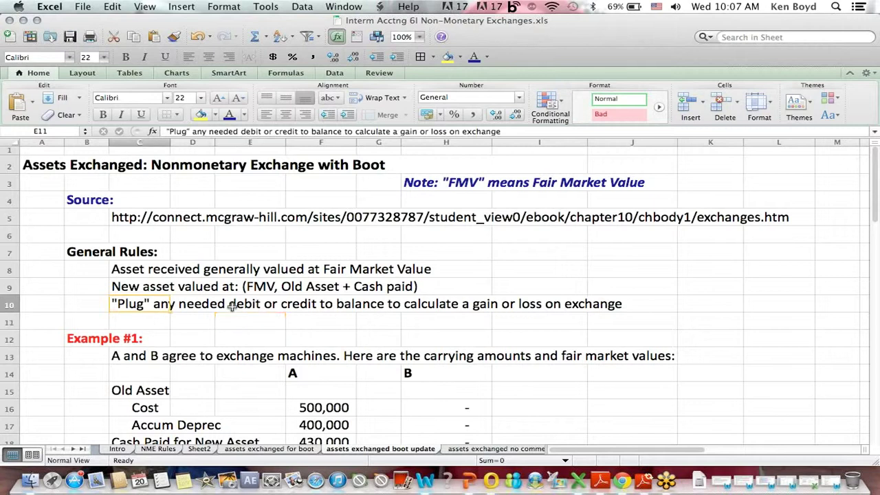
left_click_drag(231, 308, 641, 304)
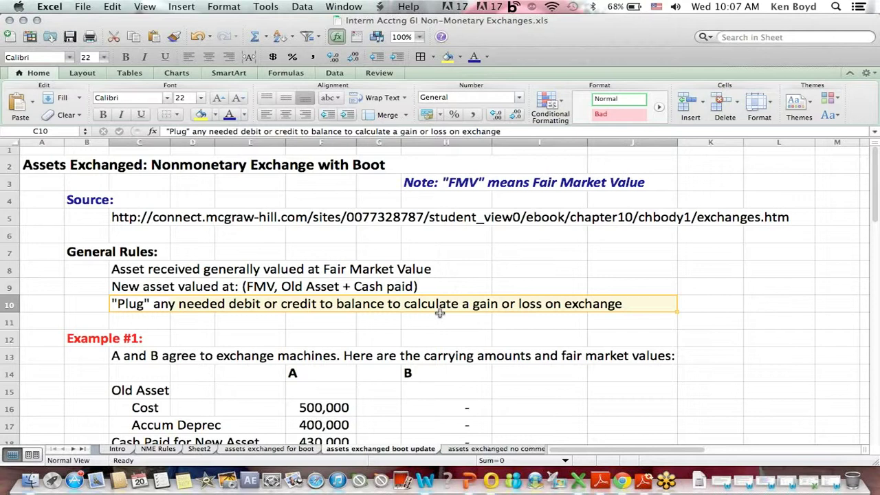
left_click(503, 322)
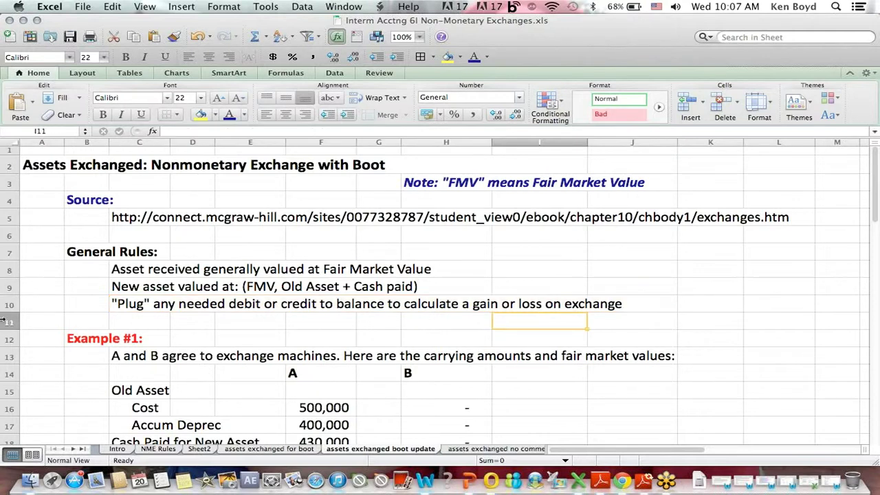
Step: Go down to Example #1 and highlight its heading, its introduction and company A's block of figures
left_click(28, 333)
key("Down")
key("Down")
key("Down")
key("Down")
key("Down")
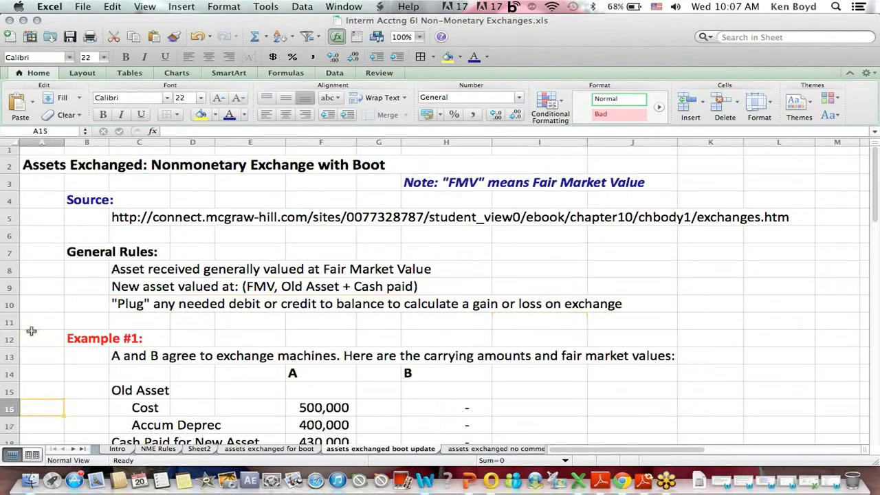
key("Down")
key("Down")
key("Down")
key("Down")
key("Down")
key("Down")
key("Down")
key("Down")
key("Down")
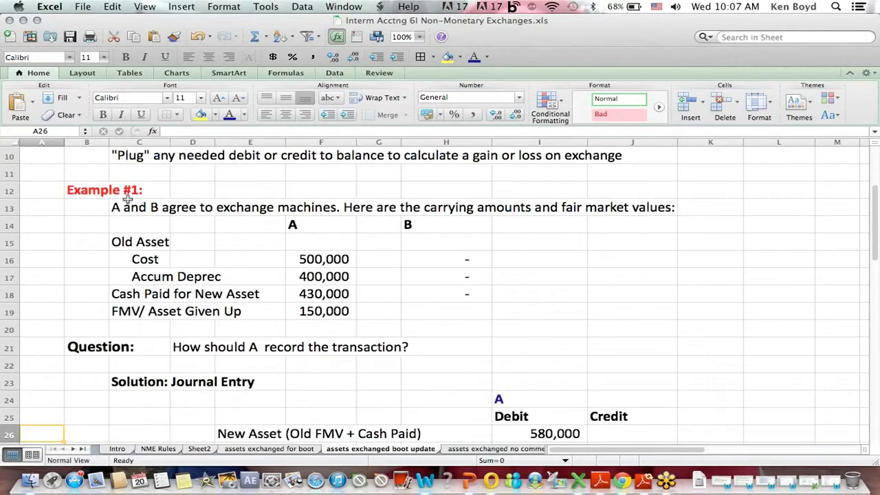
left_click_drag(85, 190, 368, 209)
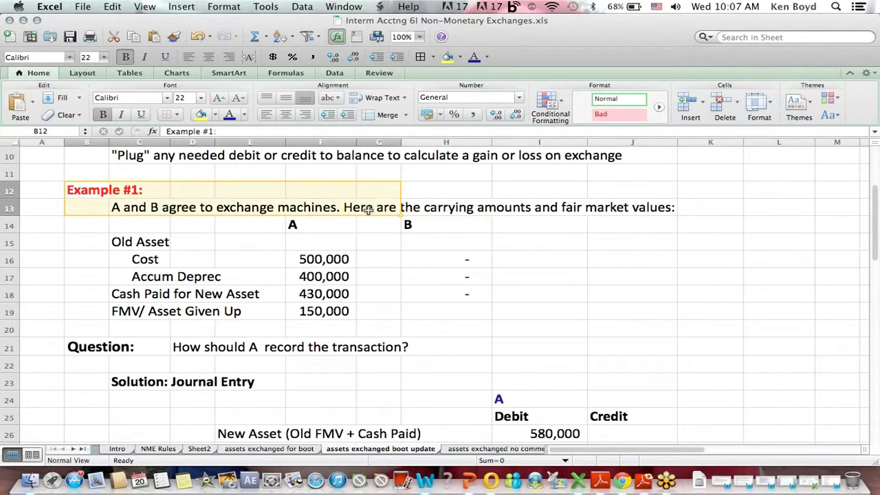
left_click_drag(118, 223, 343, 332)
left_click(444, 311)
Step: Highlight Example #1's old asset cost and depreciation, cash paid, FMV of the asset given up, question and exchange statement in turn
left_click_drag(140, 259, 334, 275)
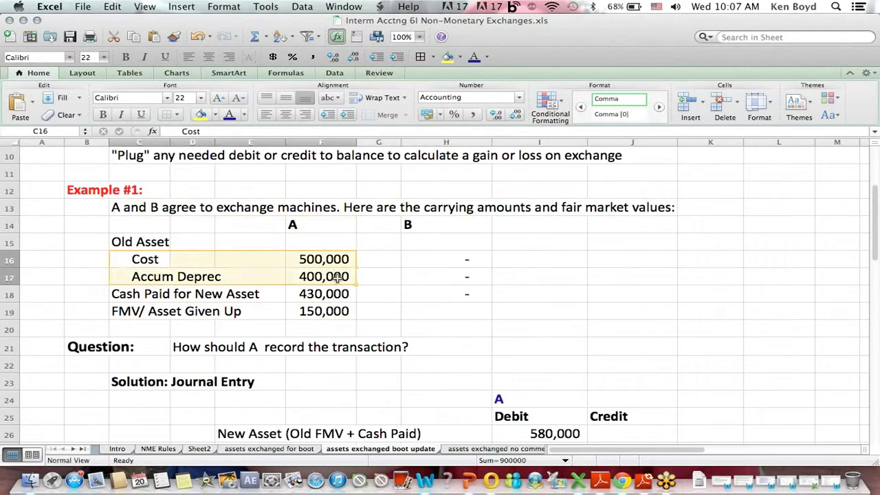
left_click(130, 237)
left_click_drag(123, 296, 379, 292)
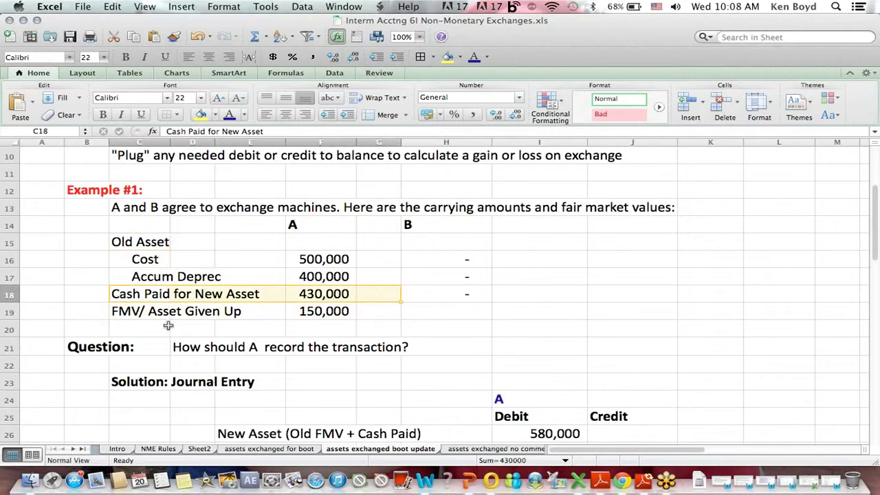
left_click_drag(129, 314, 401, 315)
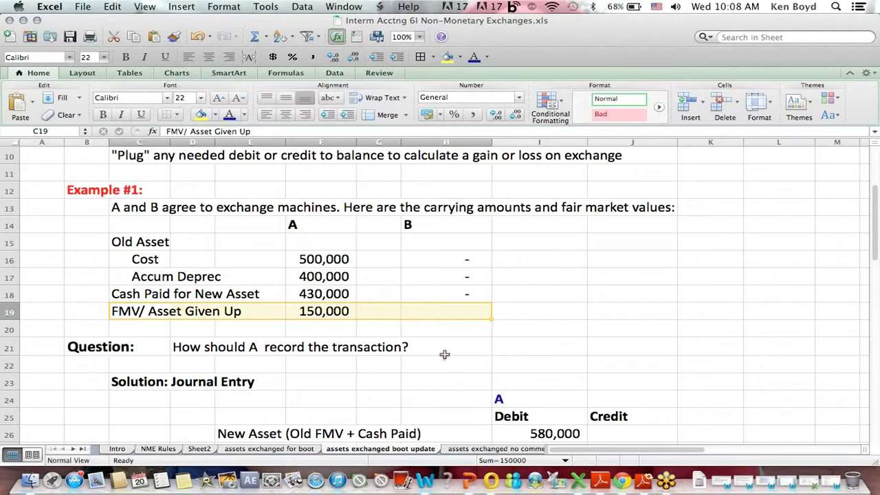
left_click_drag(125, 350, 430, 351)
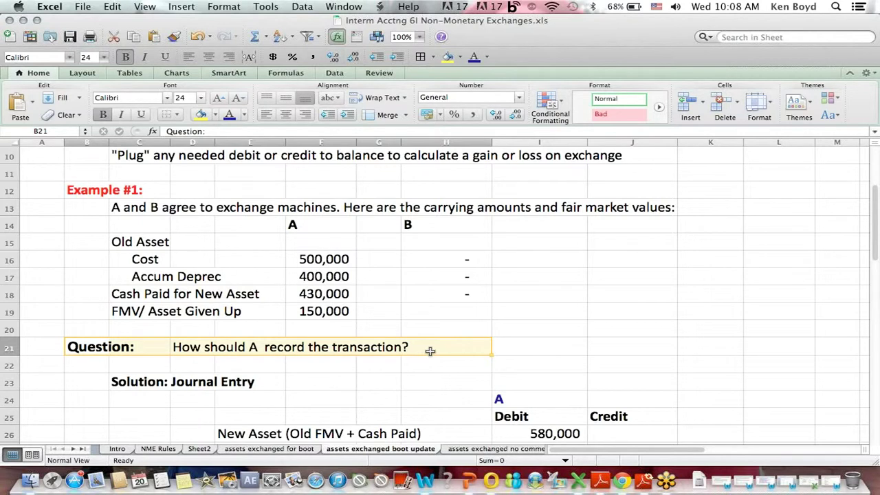
left_click_drag(227, 207, 344, 207)
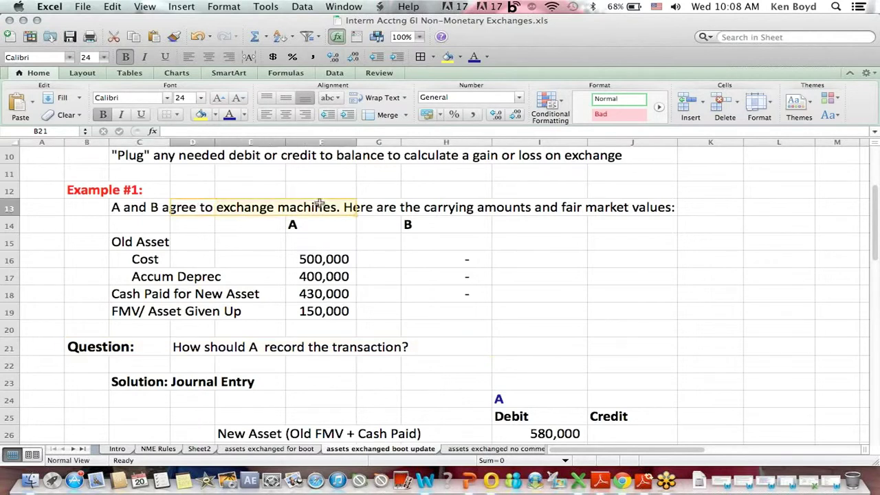
Step: Go to Example #1's journal entry and examine the formula behind the New Asset debit in cell I26
left_click(566, 362)
key("Down")
key("Down")
key("Down")
key("Down")
key("Down")
key("Down")
key("Down")
key("Down")
key("Down")
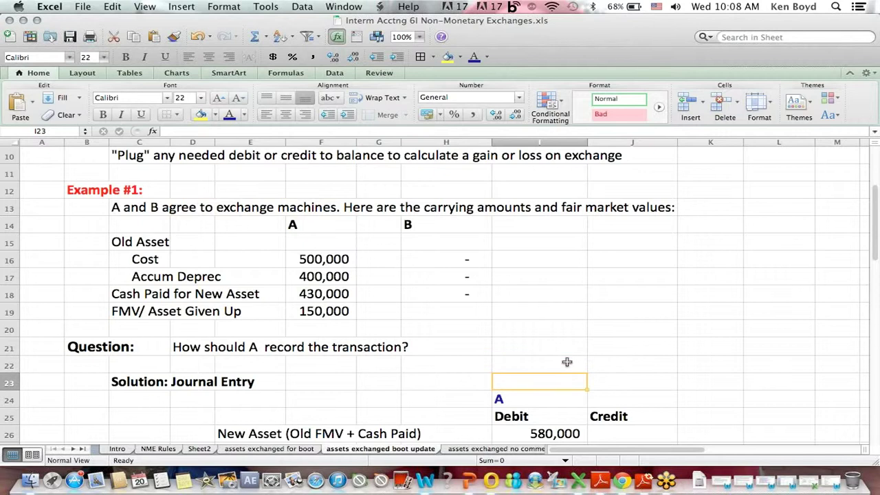
key("Down")
key("Down")
key("Down")
key("Down")
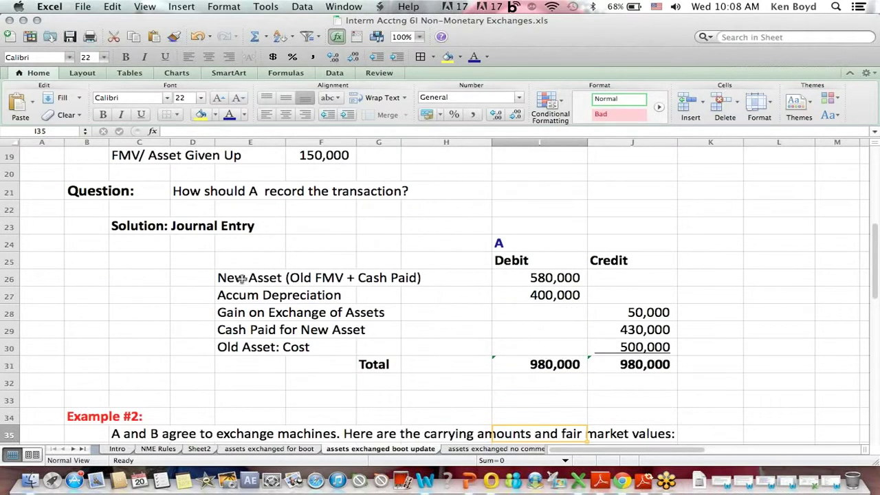
left_click_drag(242, 278, 549, 277)
left_click(553, 277)
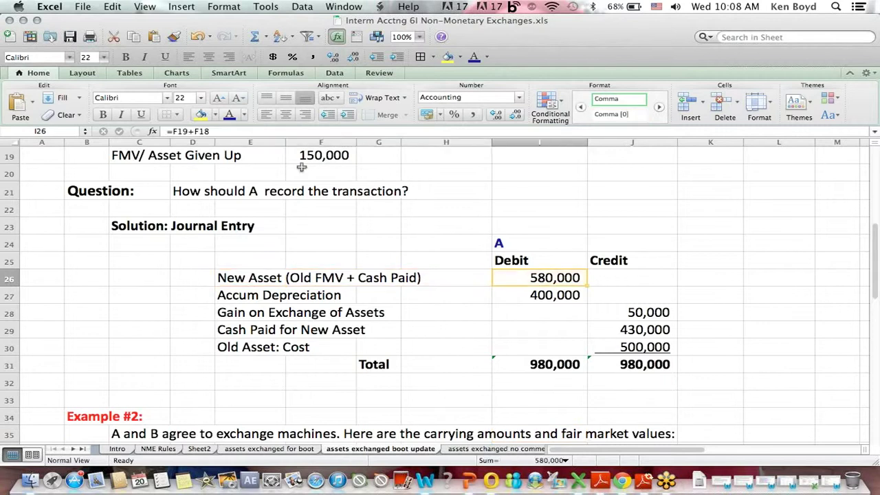
left_click(191, 132)
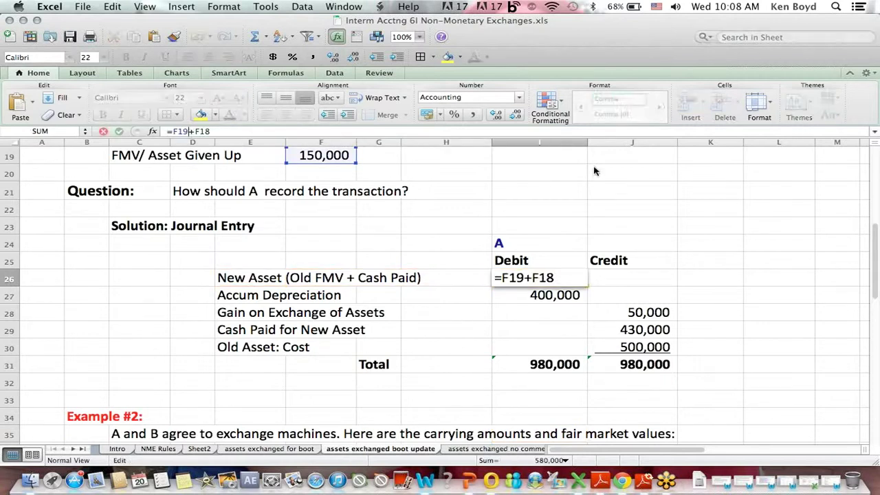
key("Return")
key("Up")
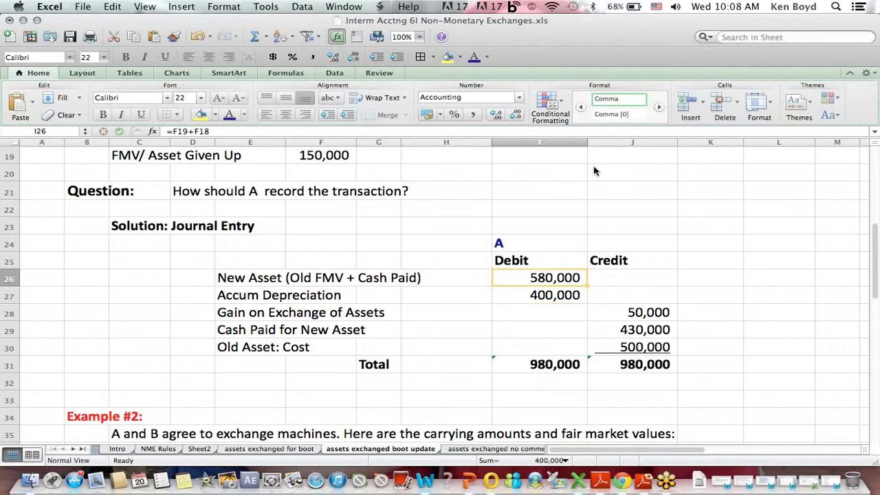
Step: Show Example #1's figures together with the journal entry and display the cells referenced by the New Asset debit formula
key("Up")
key("Up")
key("Up")
key("Up")
key("Up")
key("Up")
key("Up")
key("Up")
key("Up")
key("Up")
key("Up")
key("Up")
key("Up")
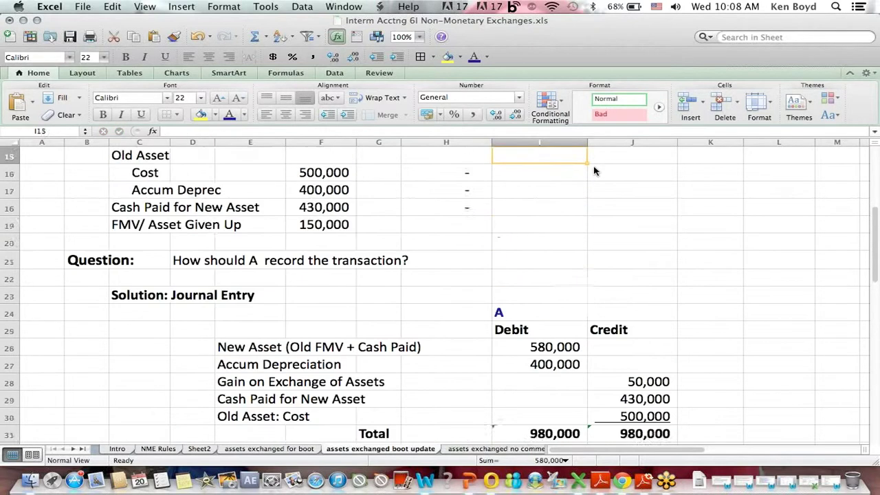
left_click(560, 371)
left_click(559, 383)
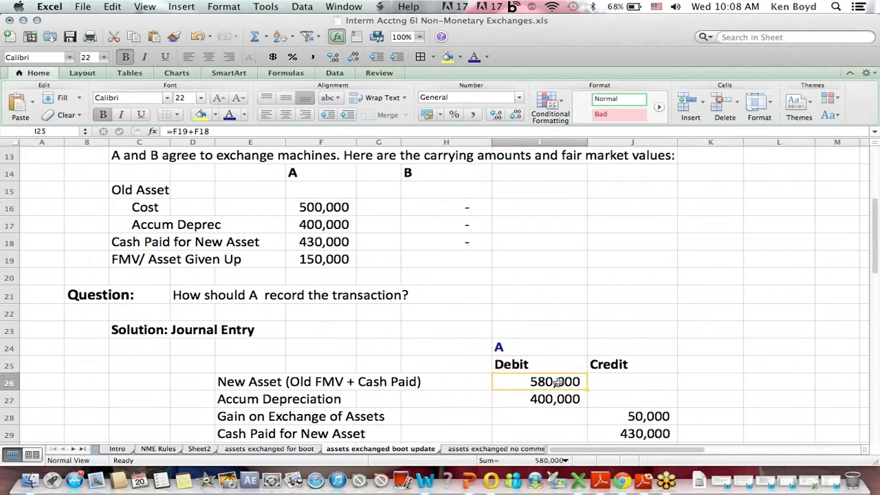
left_click(186, 131)
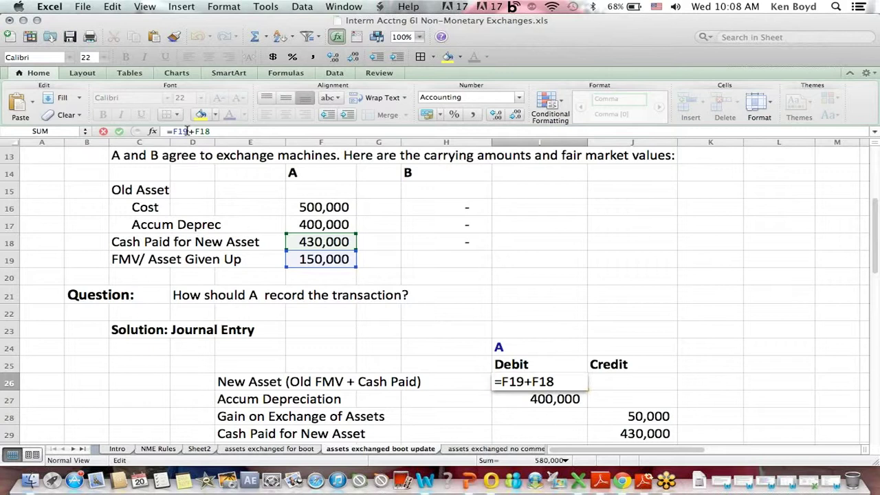
Step: Leave the New Asset debit formula and display the cell referenced by Example #1's Accum Depreciation debit formula in I27
key("Return")
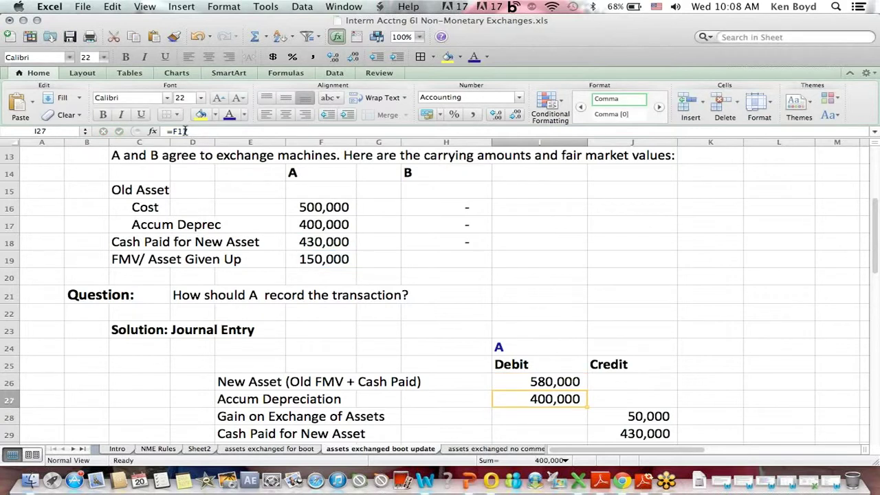
left_click(168, 130)
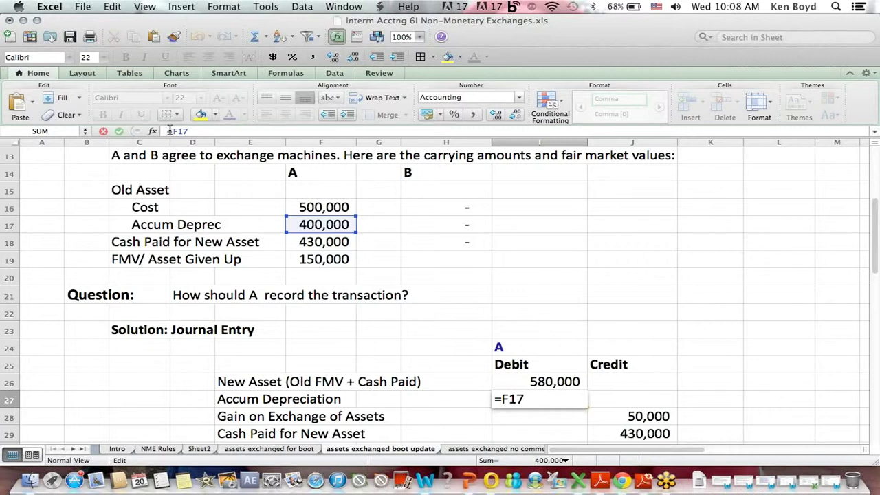
key("Return")
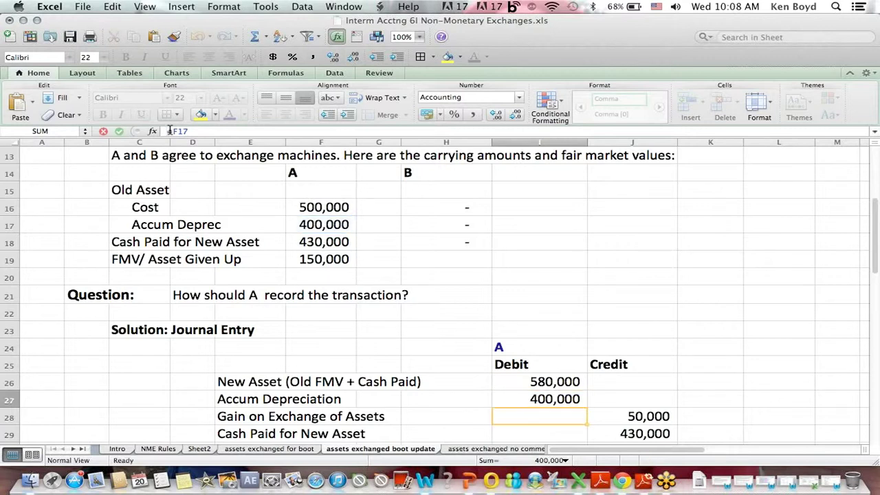
Step: Compare the Cash Paid for New Asset credit in J29 with the cash paid figure given in Example #1's data
left_click(632, 433)
scroll(394, 202, "down", 3)
scroll(393, 202, "up", 2)
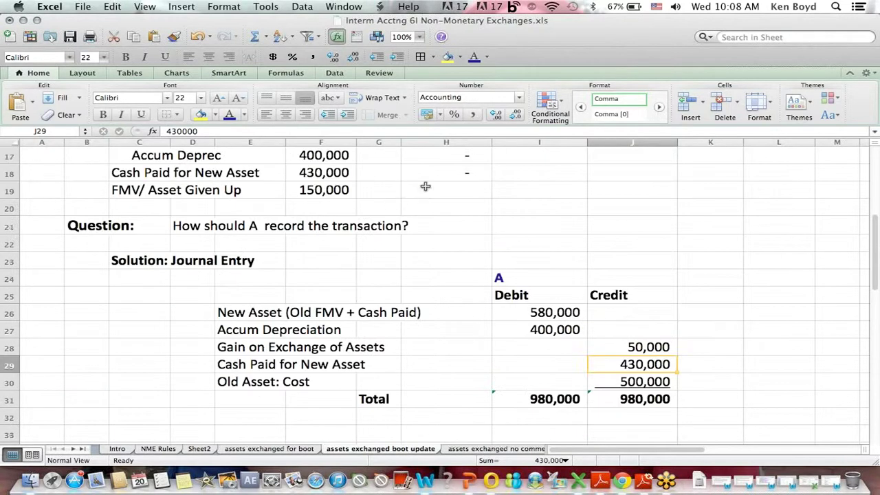
left_click(510, 185)
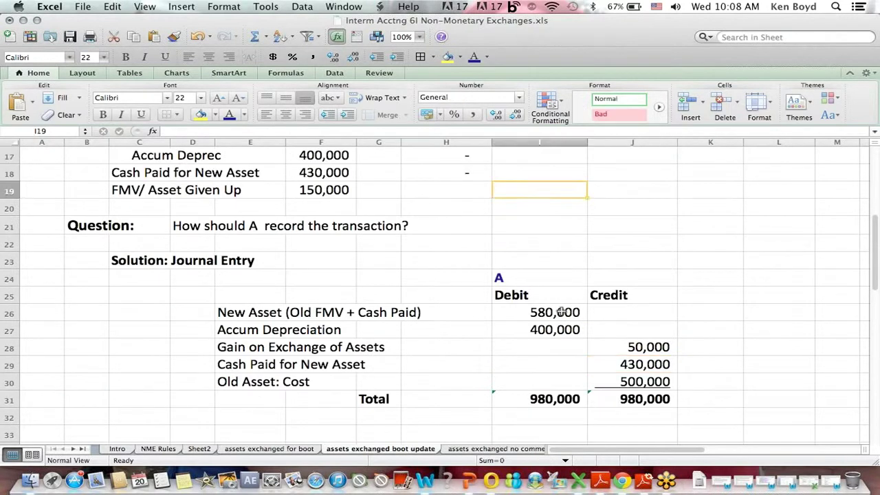
left_click(610, 358)
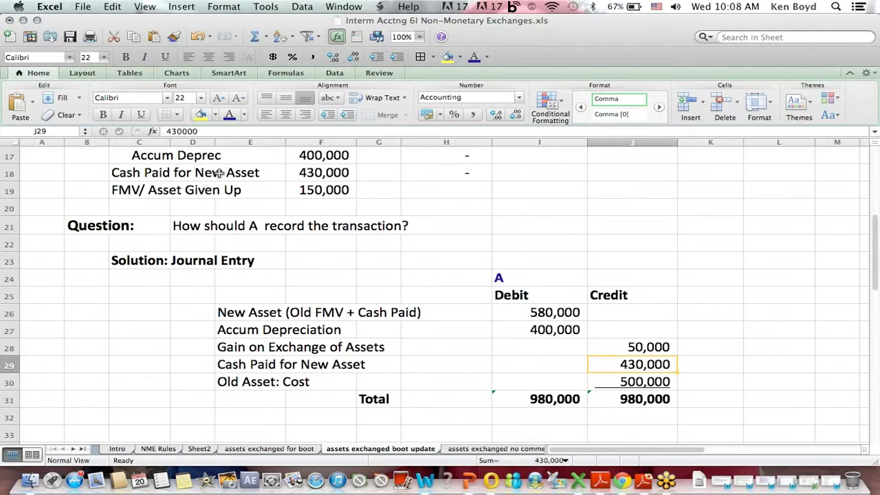
left_click_drag(218, 172, 353, 172)
left_click(596, 364)
Step: Examine the Old Asset: Cost credit formula in J30 with Example #1's given cost in view
left_click(609, 382)
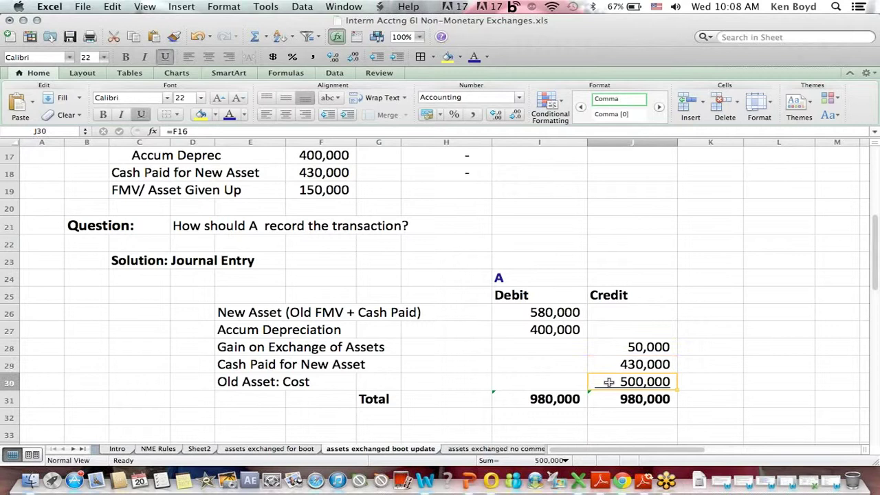
left_click(547, 156)
key("Up")
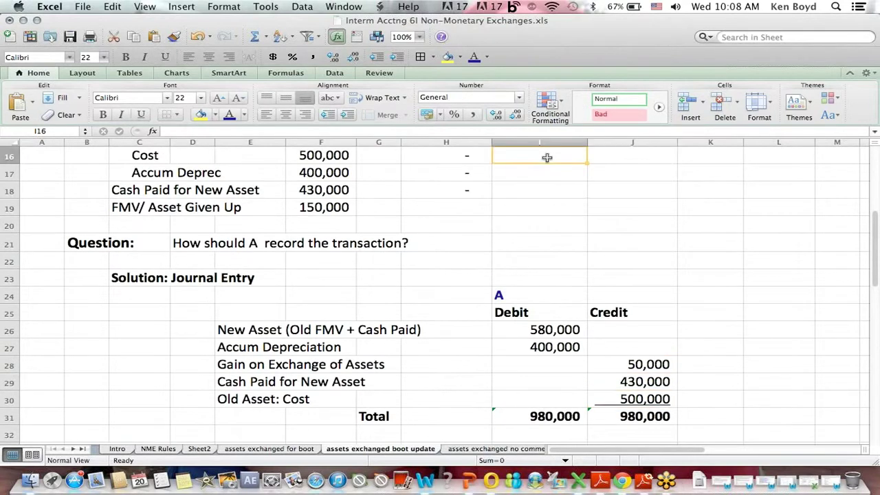
left_click(609, 399)
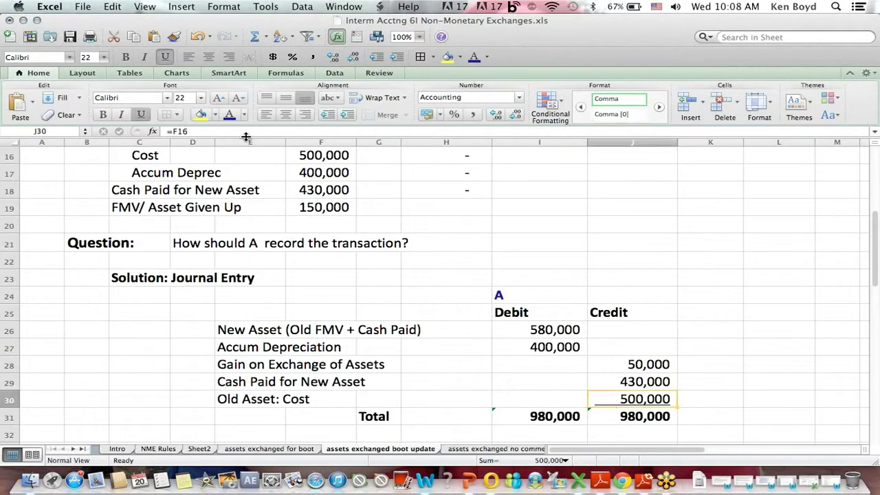
left_click(171, 131)
key("Return")
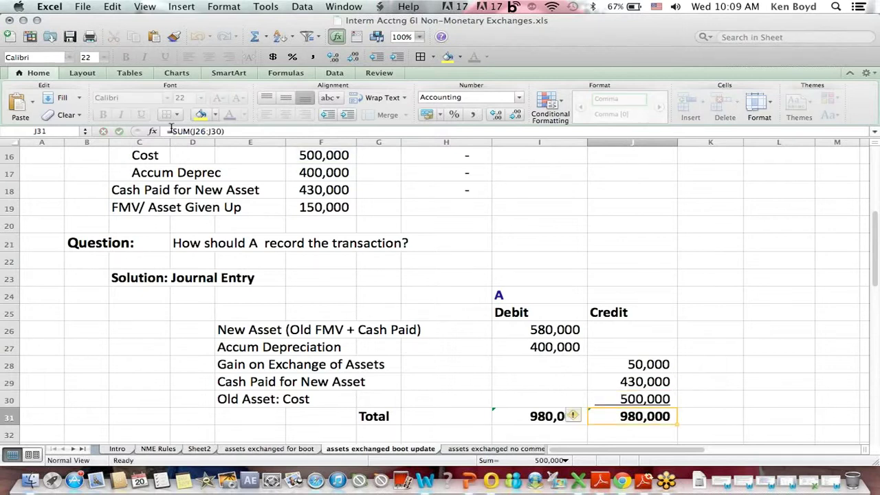
Step: Highlight the Cash Paid for New Asset, Old Asset: Cost and Accum Depreciation lines of Example #1's journal entry in turn
left_click_drag(611, 383, 245, 383)
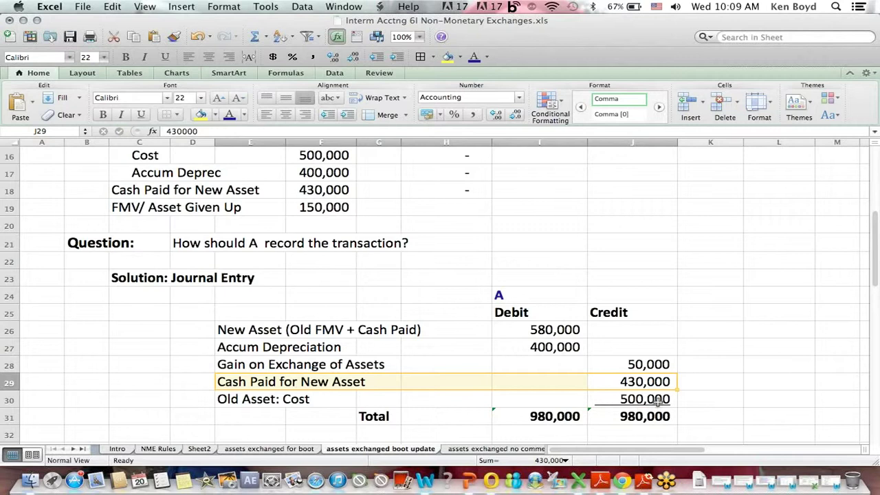
left_click_drag(658, 401, 251, 407)
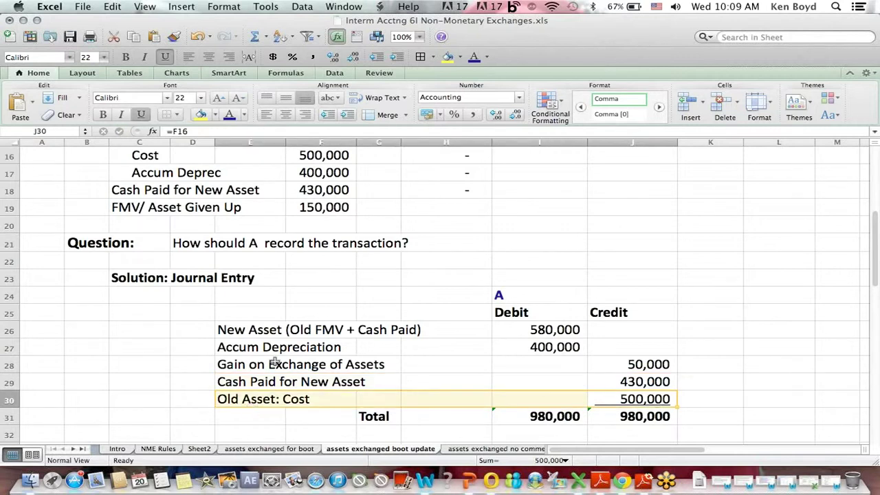
left_click(394, 224)
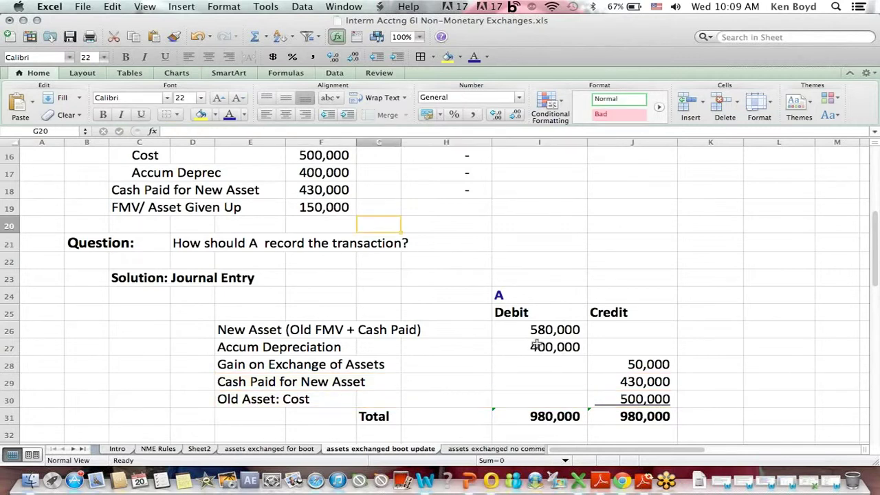
left_click_drag(537, 345, 215, 349)
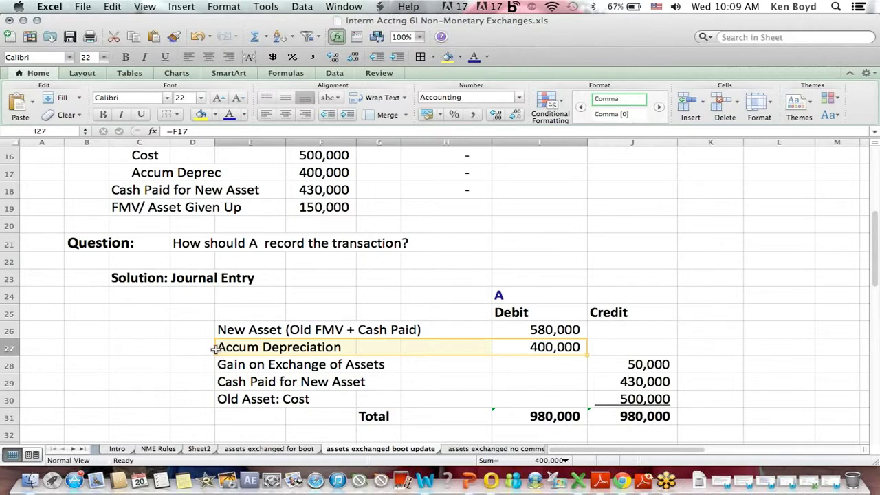
Step: Highlight the Debit and Credit headings and both column totals of Example #1's journal entry
left_click(579, 312)
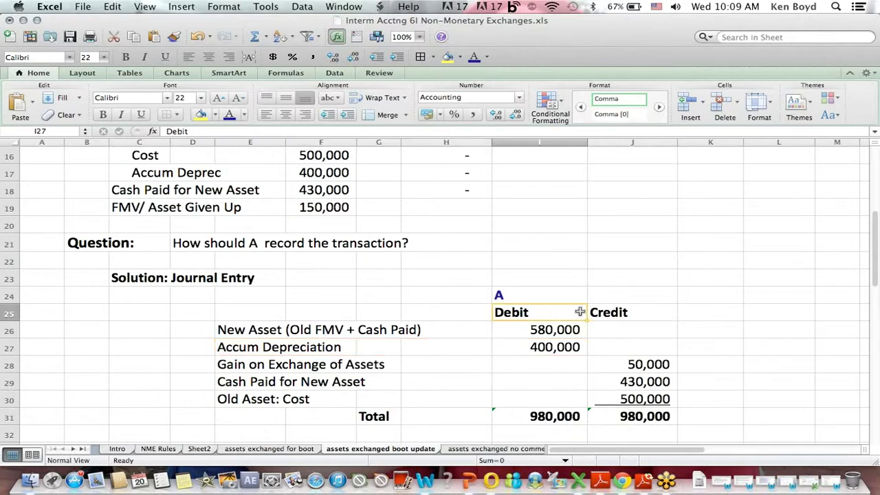
left_click_drag(580, 312, 610, 313)
left_click_drag(541, 418, 638, 413)
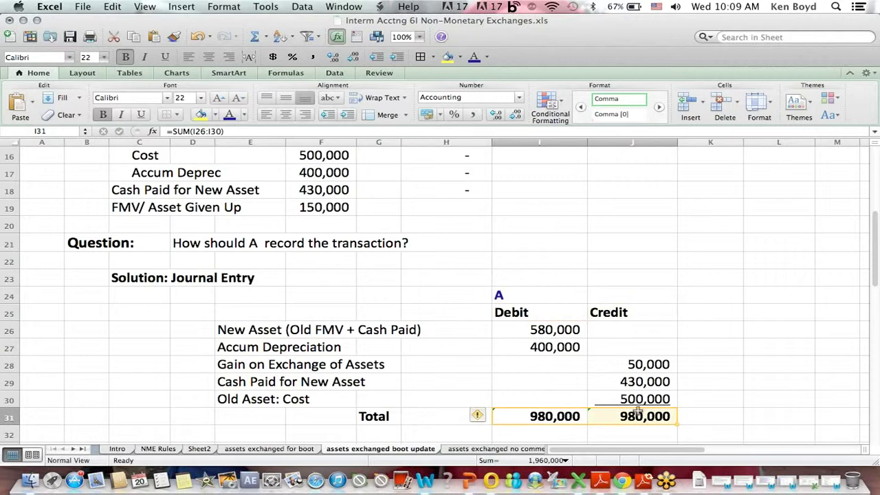
Step: Point out the gain credit in J28, then highlight its Gain on Exchange of Assets label
left_click(666, 365)
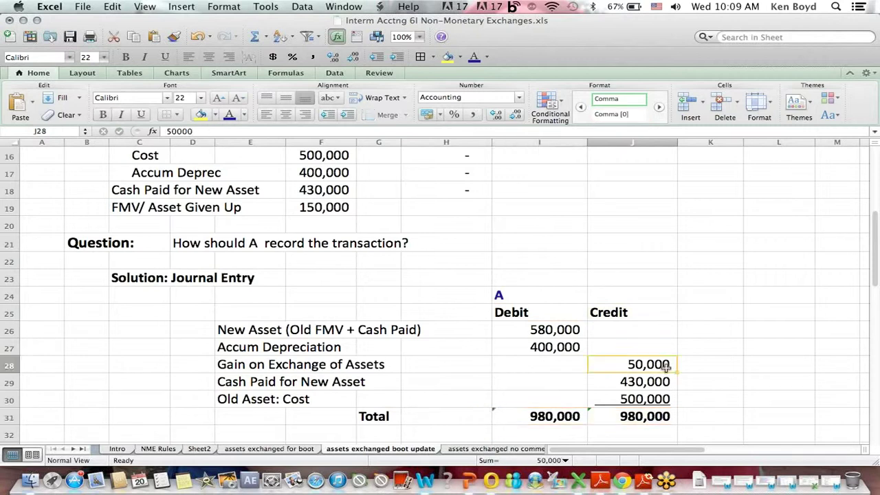
left_click(639, 315)
left_click(654, 365)
left_click_drag(217, 364, 440, 367)
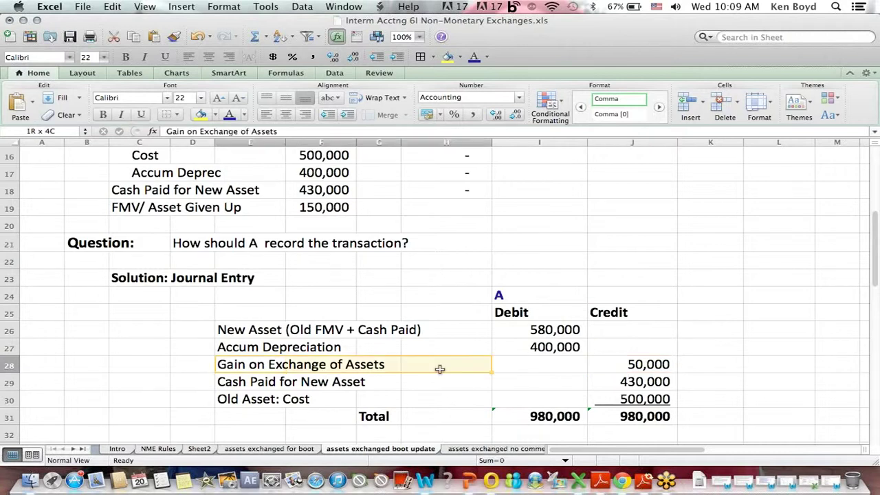
Step: Go down to Example #2 and highlight its FMV/ Asset Given Up line and its question in turn
left_click(472, 392)
key("Down")
key("Down")
key("Down")
key("Down")
key("Down")
key("Down")
key("Down")
key("Down")
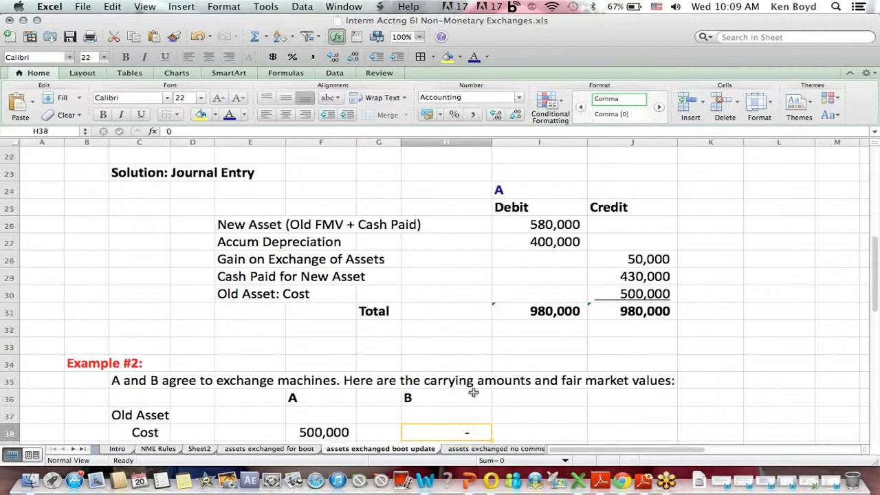
key("Down")
key("Down")
key("Down")
key("Down")
key("Down")
key("Down")
key("Down")
key("Down")
key("Down")
key("Down")
key("Down")
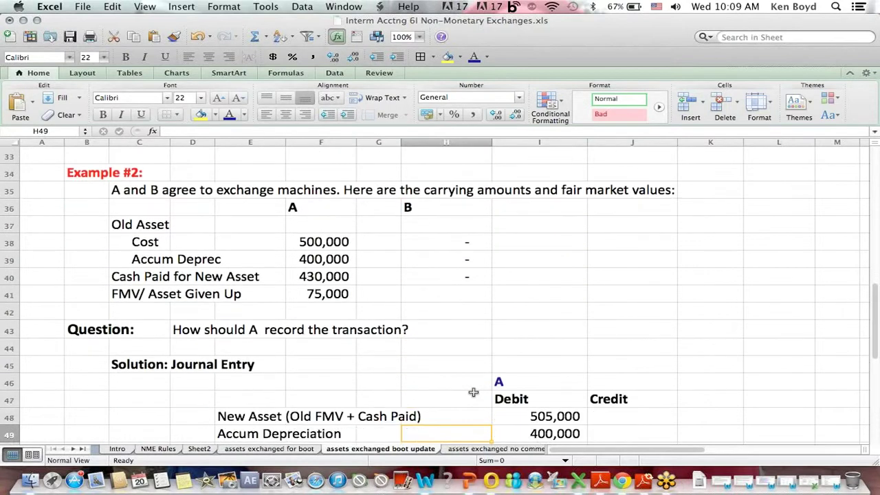
key("Down")
key("Down")
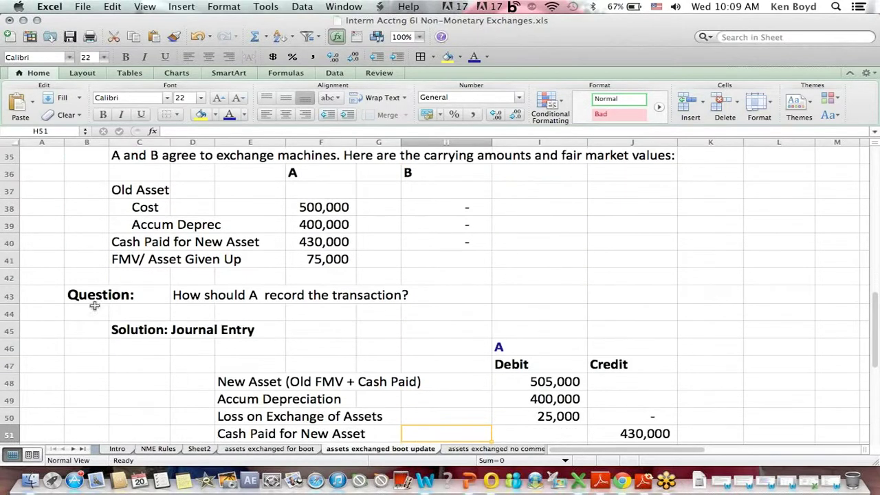
left_click_drag(122, 258, 373, 261)
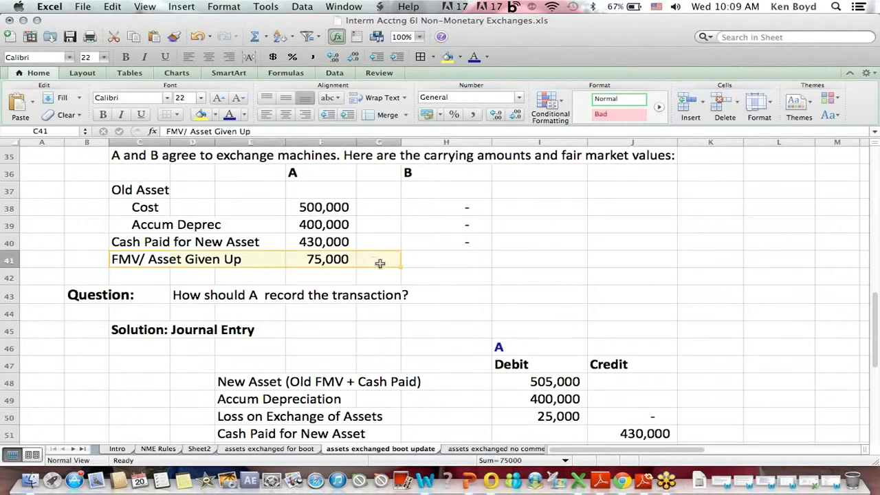
left_click(661, 274)
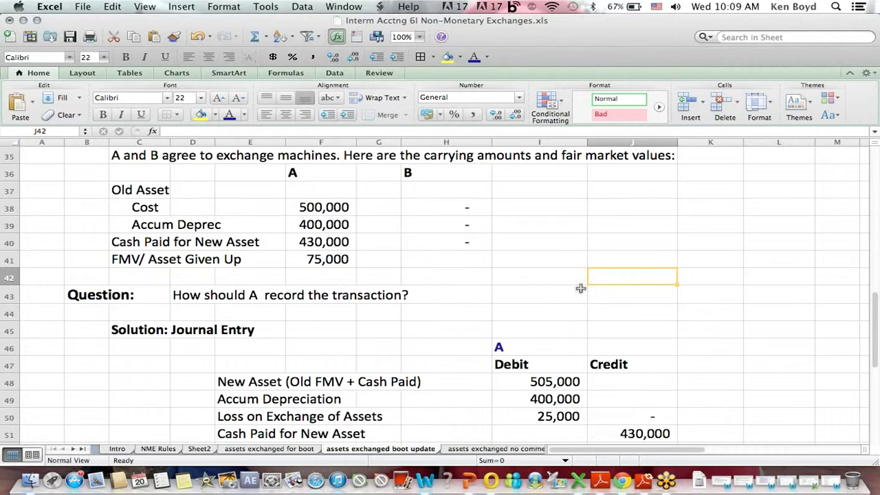
left_click_drag(177, 300, 484, 297)
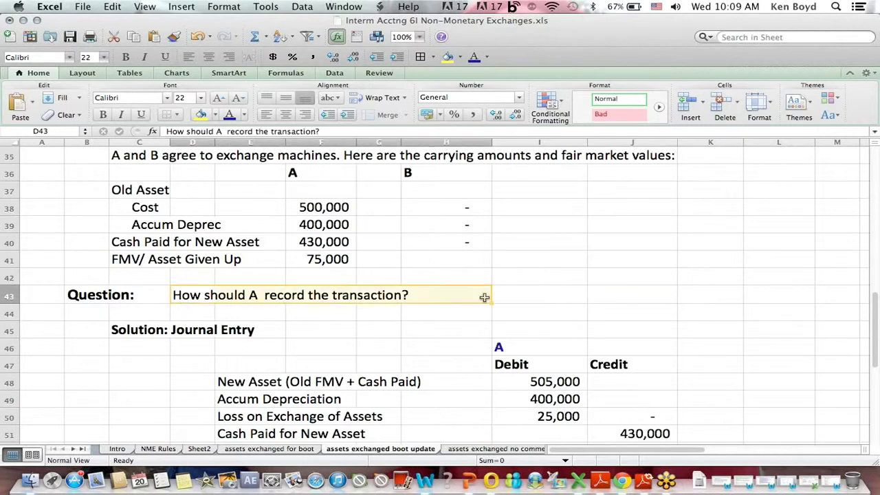
Step: Display the cells referenced by Example #2's New Asset debit formula in I48 and highlight the New Asset line
left_click(629, 321)
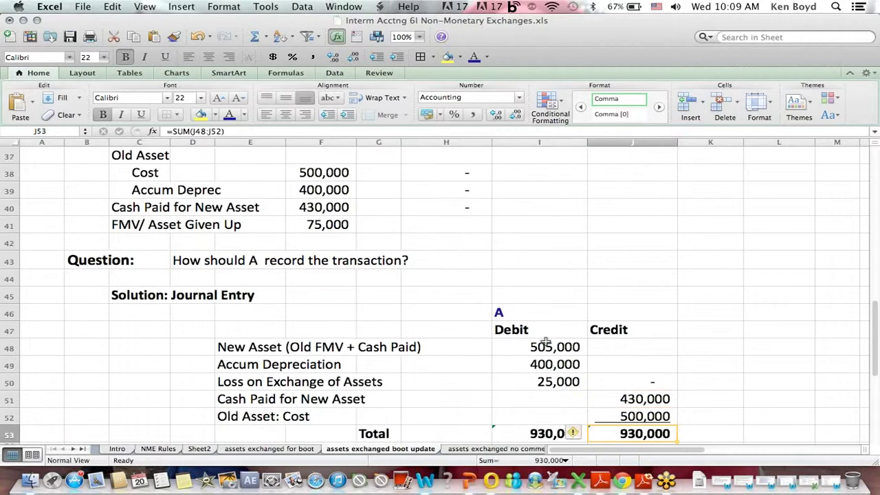
left_click(545, 342)
left_click(177, 131)
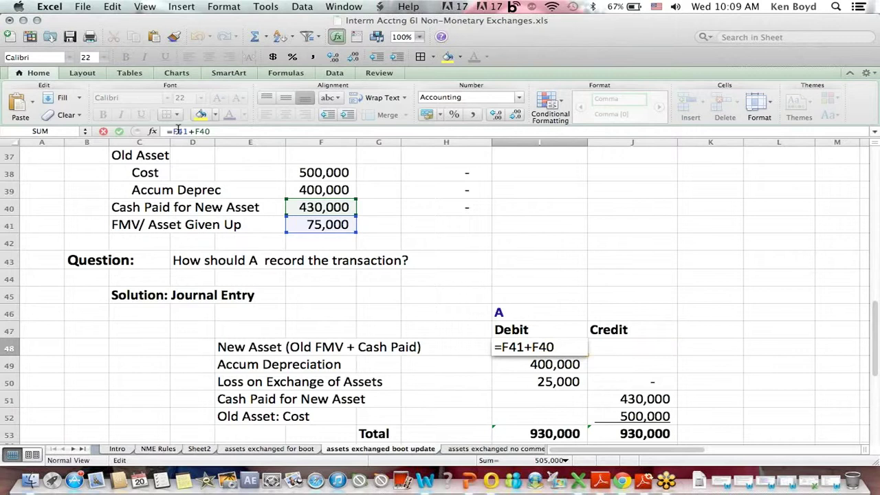
key("Return")
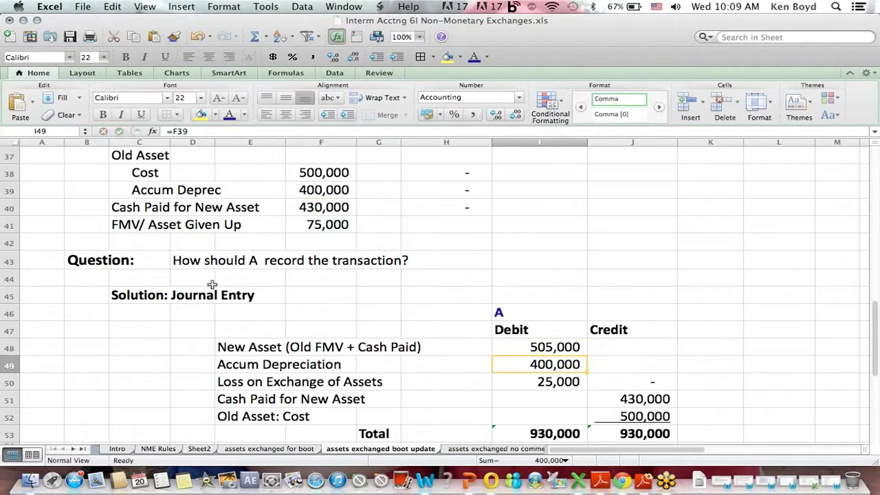
left_click_drag(252, 349, 523, 347)
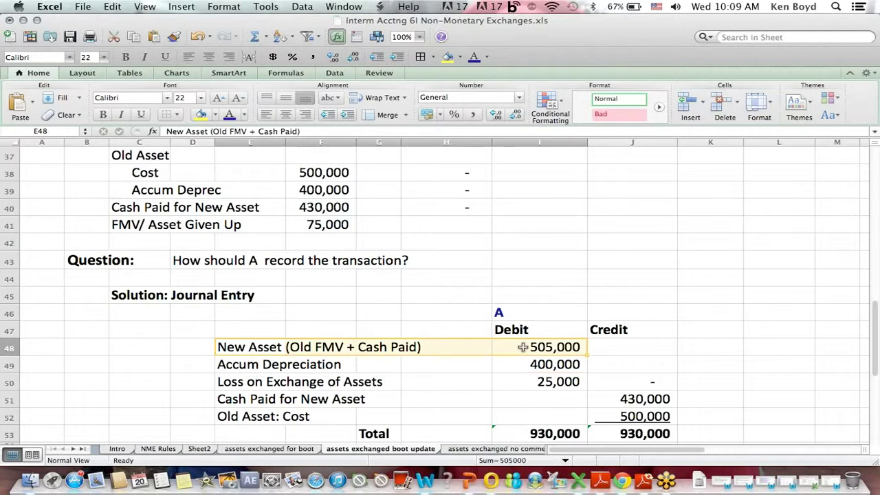
left_click(510, 255)
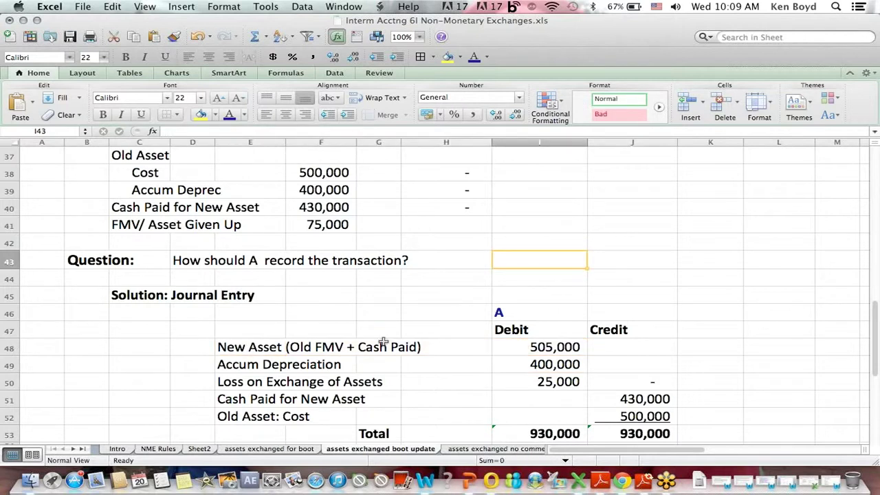
Step: Highlight Example #2's Old Asset: Cost line and examine its credit formula in J52
left_click_drag(241, 418, 617, 422)
left_click(617, 421)
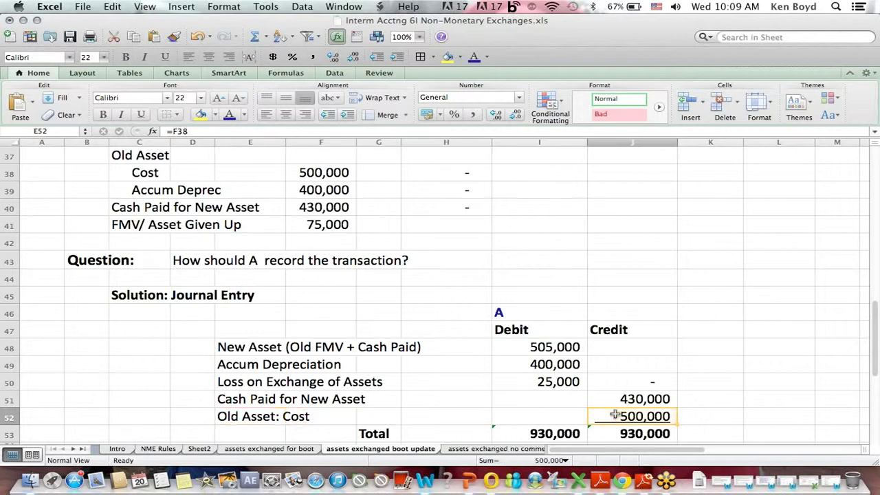
left_click(173, 130)
key("Return")
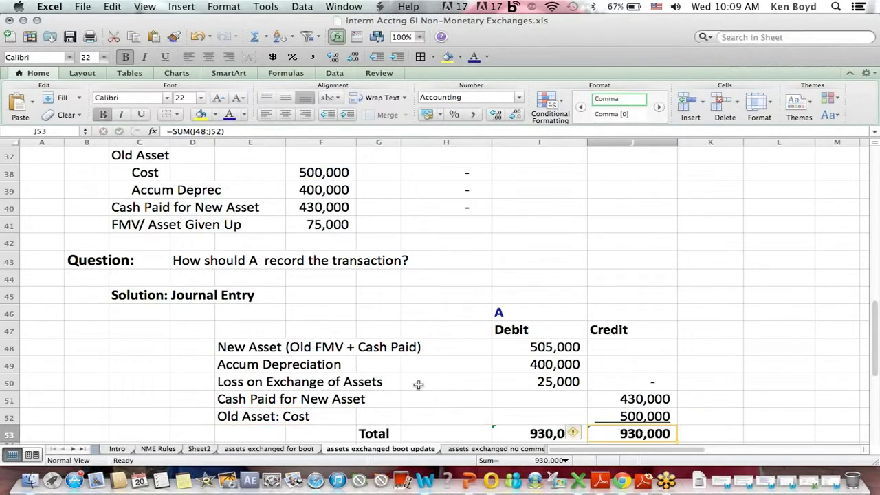
Step: Display the cell referenced by Example #2's Accum Depreciation debit formula in I49
left_click(521, 363)
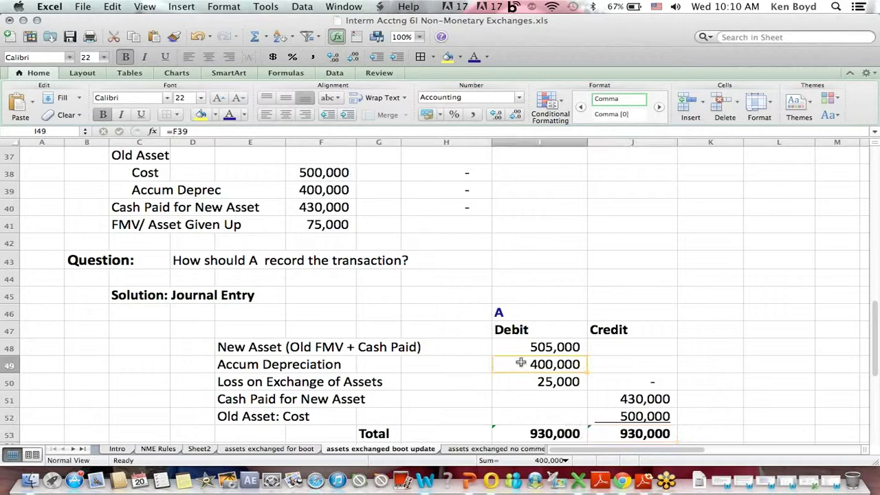
left_click(171, 133)
key("Return")
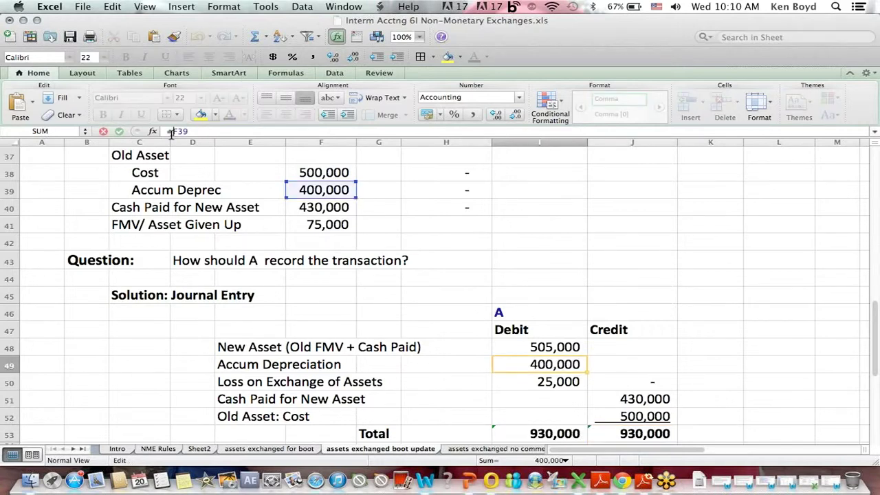
Step: Point out Example #2's Cash Paid for New Asset label, the Credit heading and the cash credit in J51
left_click(644, 402)
left_click(251, 404)
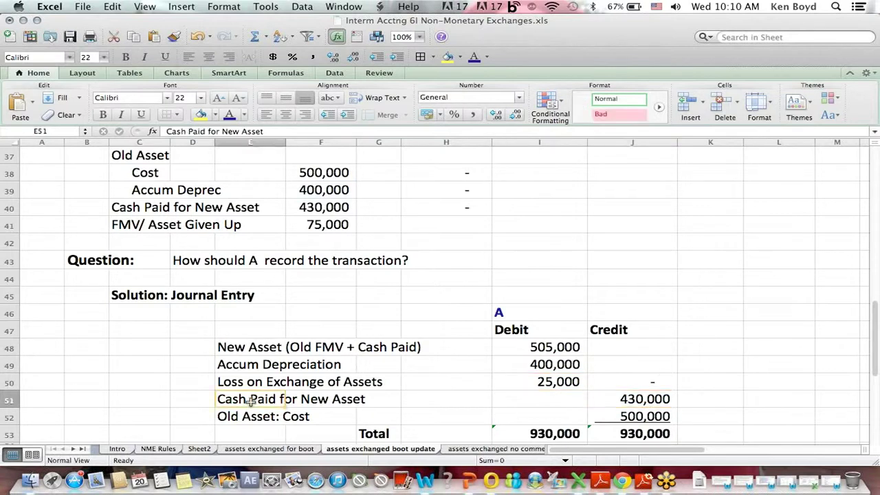
left_click(630, 329)
left_click(646, 399)
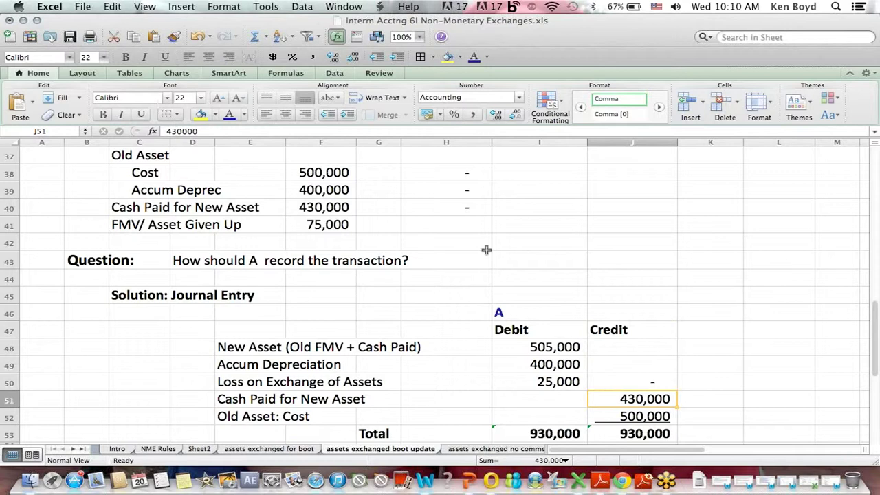
Step: Examine Old Asset: Cost's credit in J52 and highlight Example #2's given Cash Paid for New Asset line in row 40
key("Down")
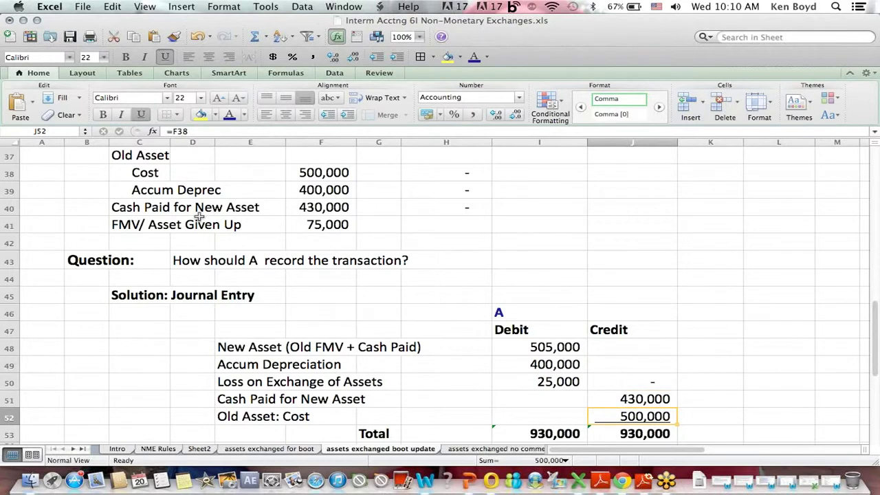
left_click_drag(160, 209, 337, 206)
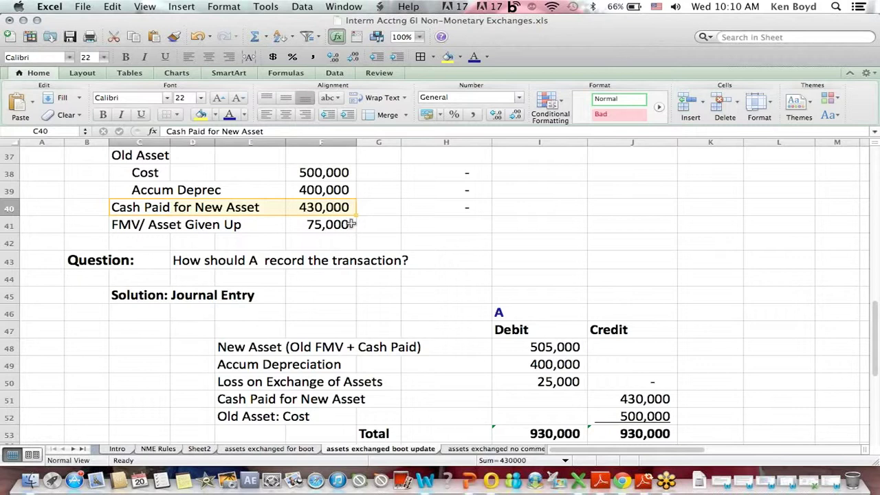
left_click(568, 289)
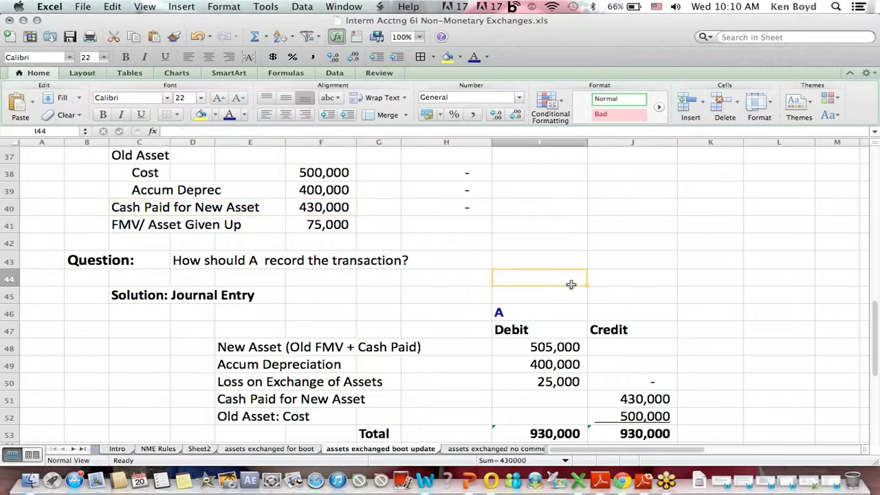
Step: Point out Example #2's Loss on Exchange of Assets label, its debit in I50 and the credit cell J50
left_click(552, 325)
left_click(543, 387)
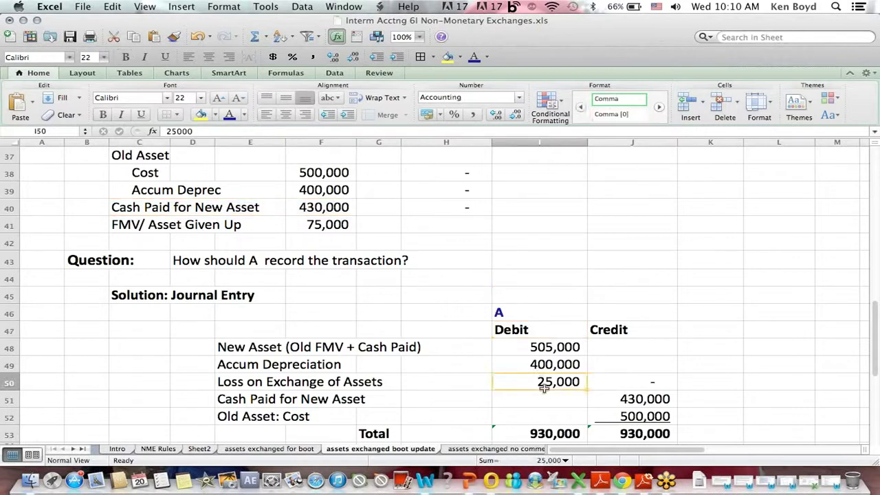
left_click(535, 337)
left_click(547, 381)
left_click(256, 383)
left_click(641, 380)
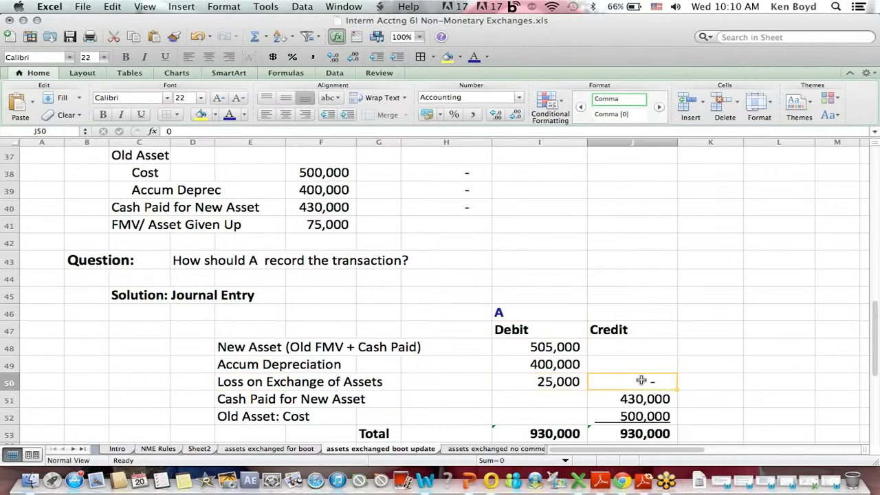
Step: Open the sheet on assets exchanged with no commercial substance and point out its title in row 2
key("Down")
key("Down")
key("Down")
key("Down")
key("Down")
key("Down")
key("Down")
key("Down")
key("Down")
key("Down")
key("Down")
key("Down")
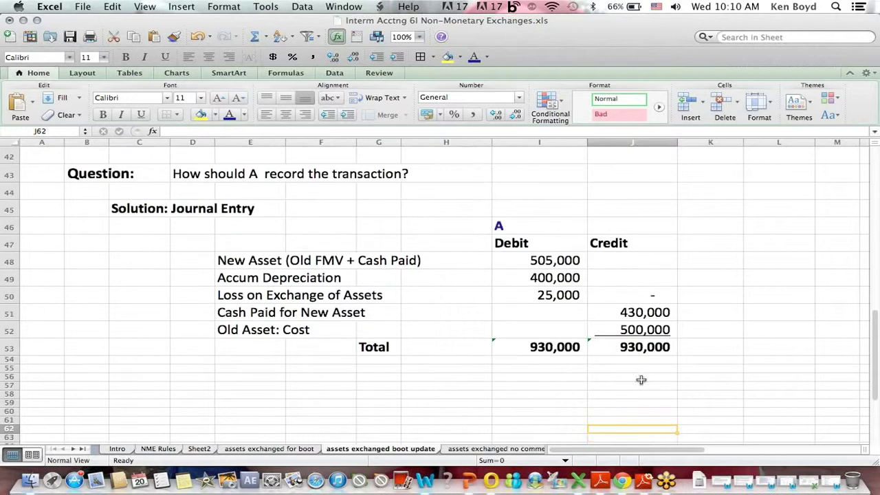
left_click(489, 448)
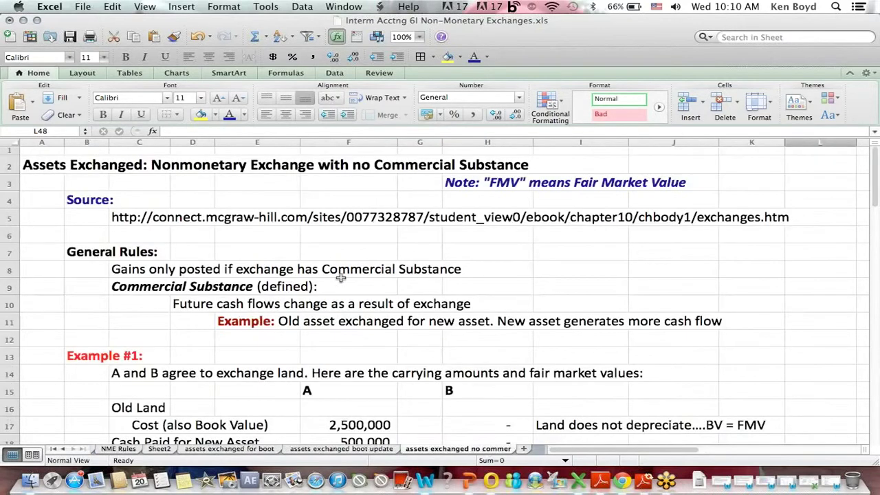
left_click(136, 163)
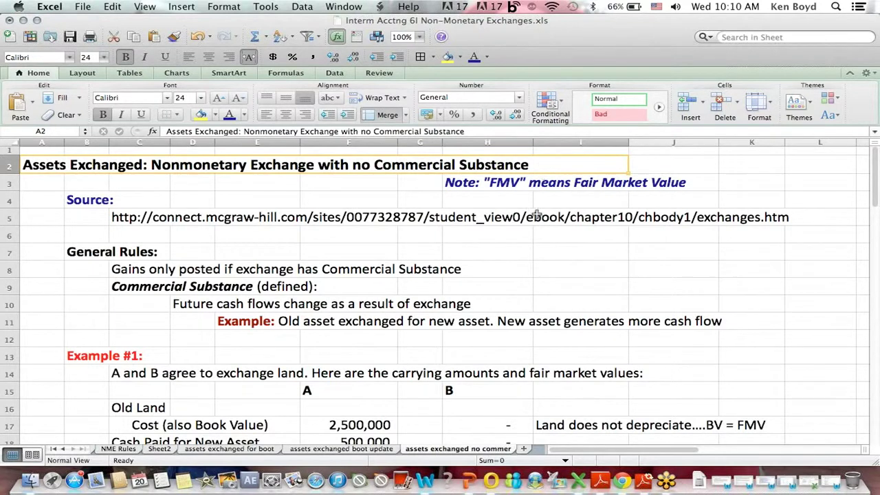
left_click(531, 286)
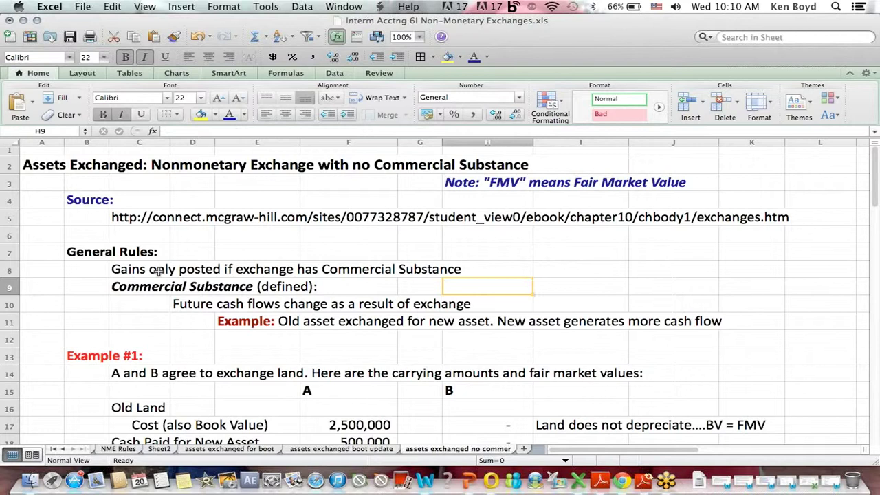
Step: Highlight the general rule on posting gains, the Commercial Substance heading and its definition about future cash flows
left_click_drag(124, 269, 572, 272)
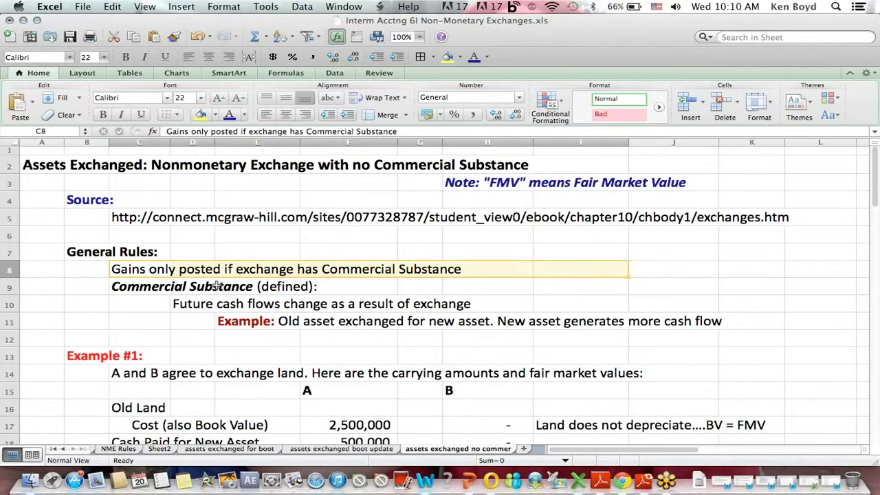
left_click_drag(130, 288, 350, 286)
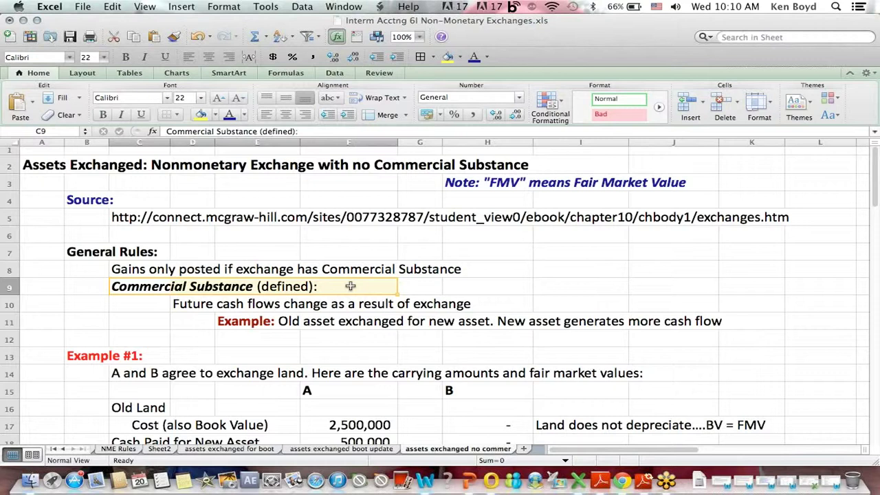
left_click_drag(198, 304, 496, 303)
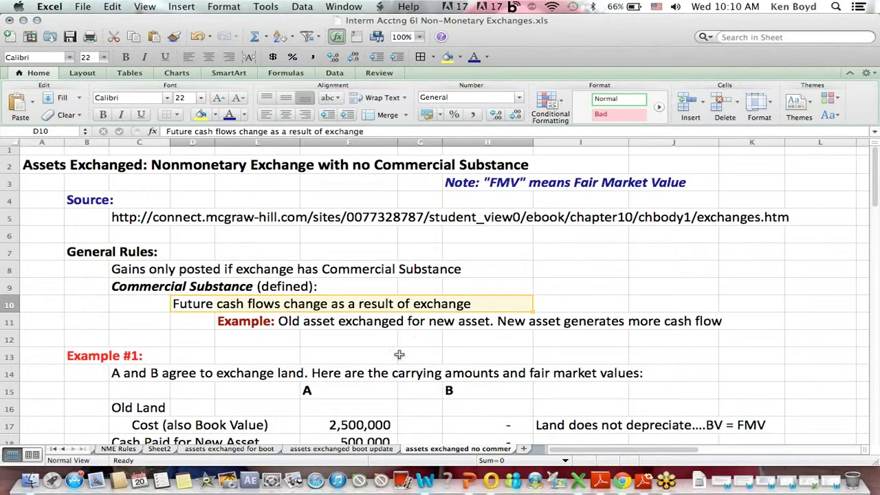
left_click(370, 333)
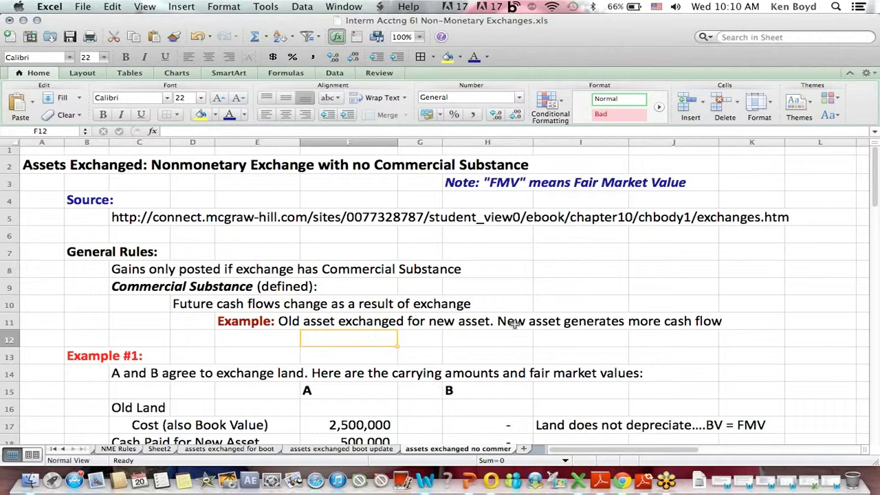
Step: Highlight the example about the new asset generating more cash flow and the Commercial Substance definition in rows 9 and 10
left_click_drag(520, 319, 726, 321)
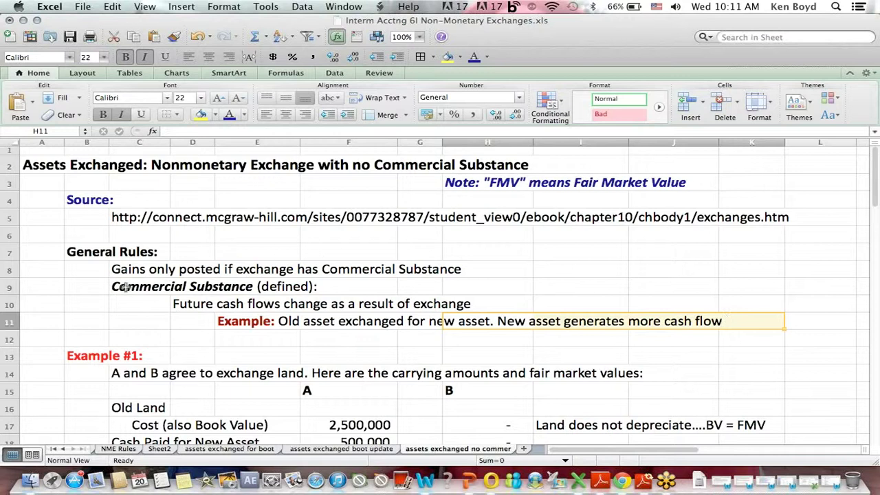
left_click(102, 291)
left_click_drag(237, 292, 386, 295)
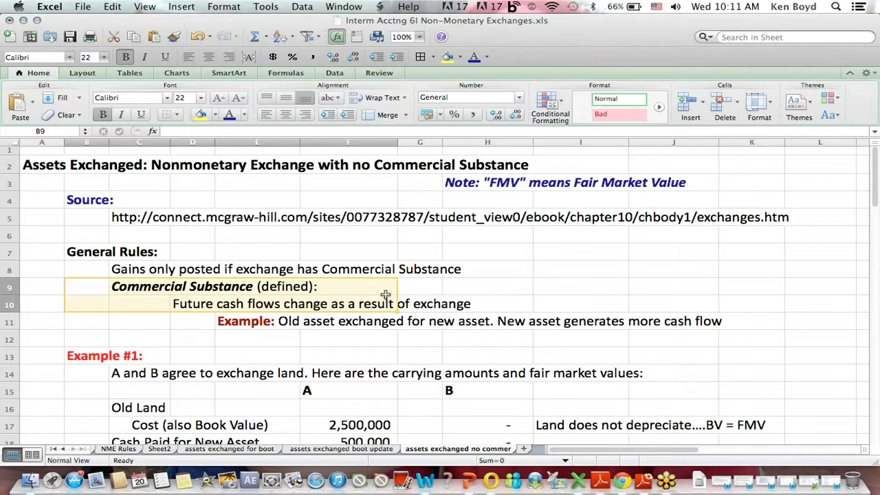
left_click(274, 341)
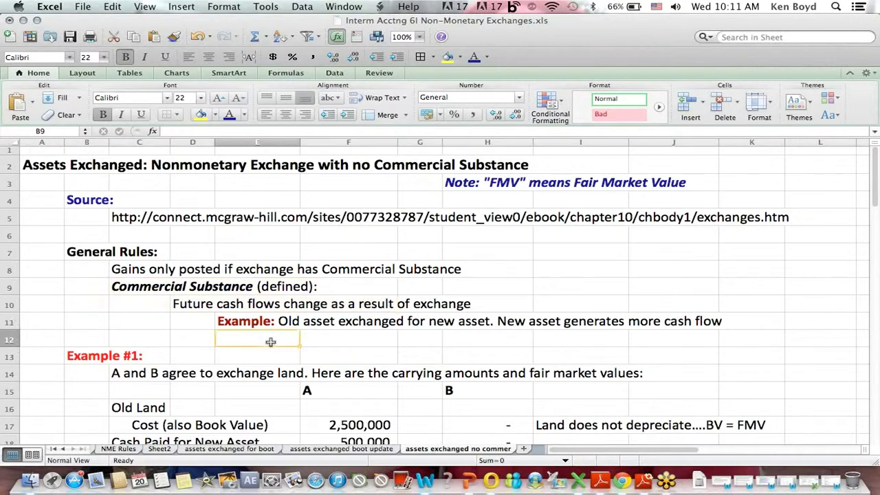
Step: Bring this sheet's Example #1 into view and highlight the land exchange statement and party A's column heading
key("Down")
key("Down")
key("Down")
key("Down")
key("Down")
key("Down")
key("Down")
key("Down")
key("Down")
key("Down")
key("Down")
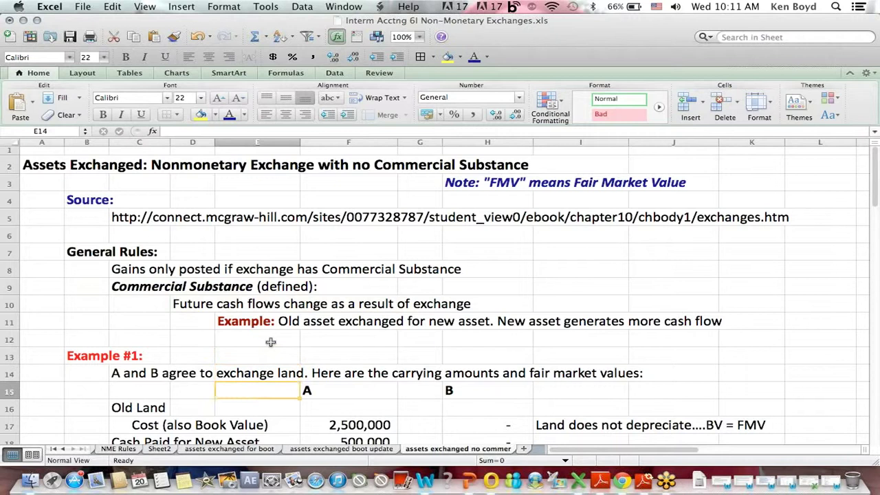
key("Down")
key("Down")
key("Down")
key("Down")
key("Down")
key("Down")
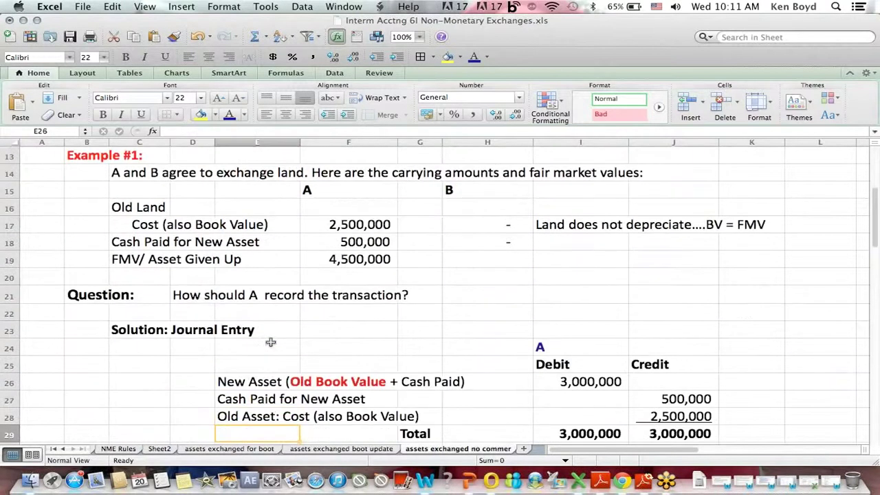
left_click_drag(116, 169, 275, 173)
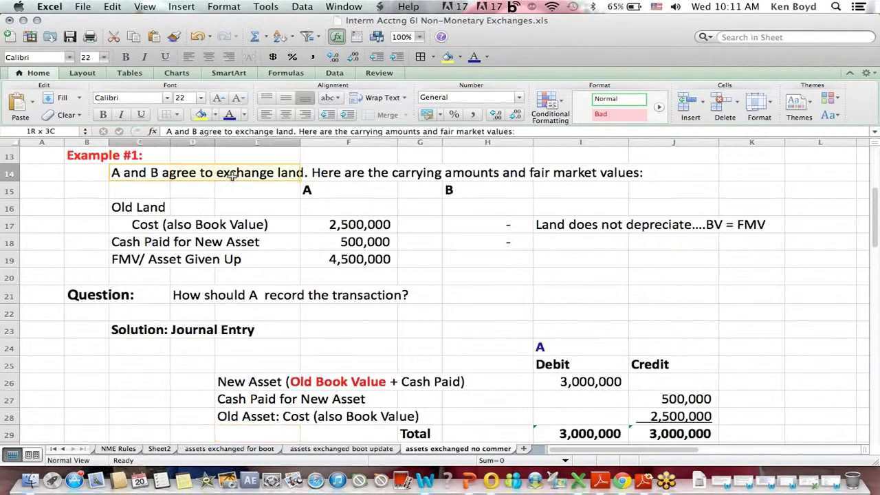
left_click(375, 243)
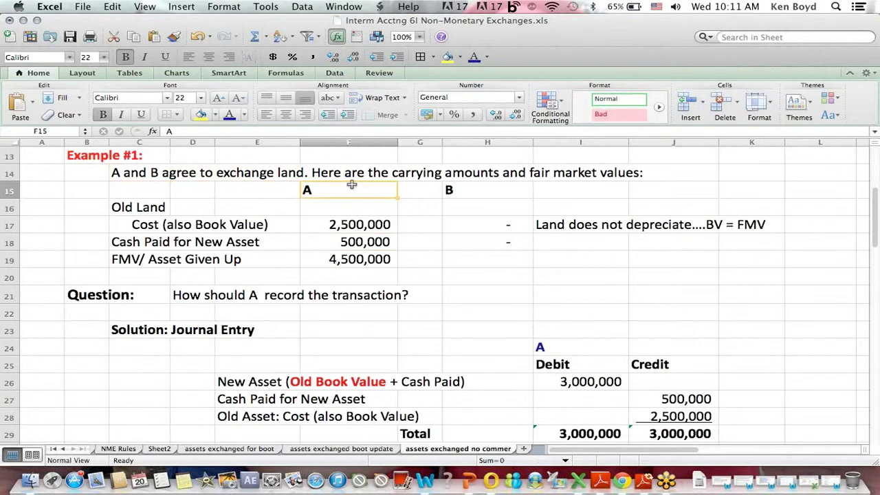
Step: Highlight Example #1's Old Land cost line and point out the note that land does not depreciate in row 17
left_click_drag(151, 223, 400, 227)
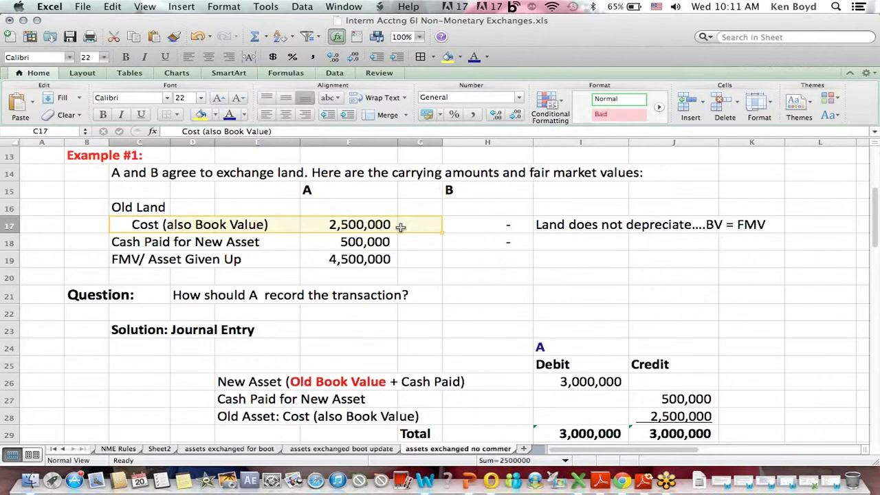
left_click(564, 224)
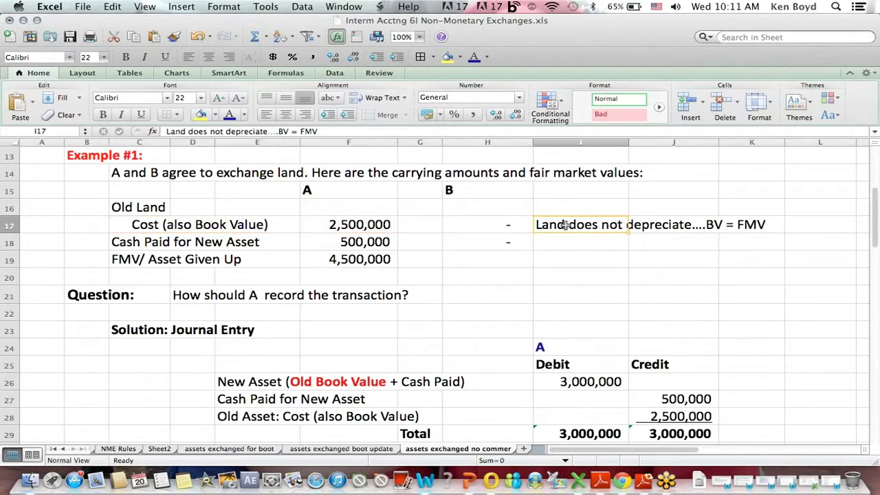
left_click(724, 225)
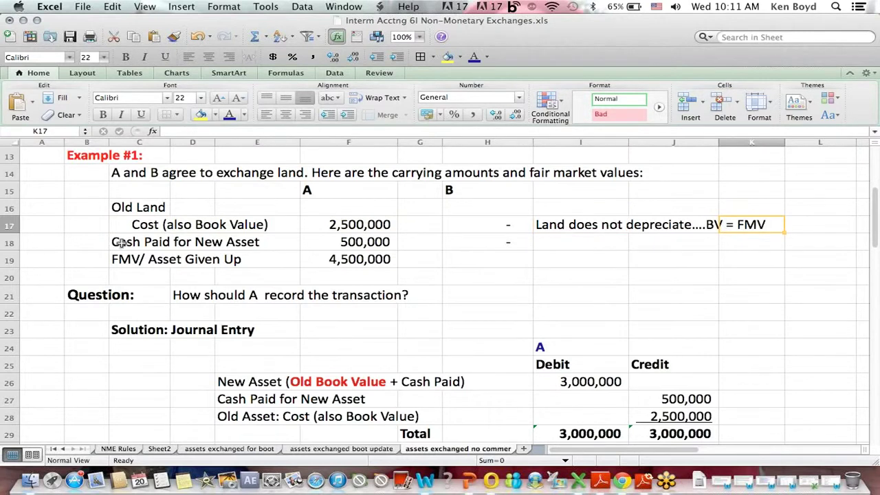
Step: Highlight Example #1's Cash Paid for New Asset and FMV/Asset Given Up lines, plus the question on recording A's transaction
left_click_drag(120, 242, 389, 241)
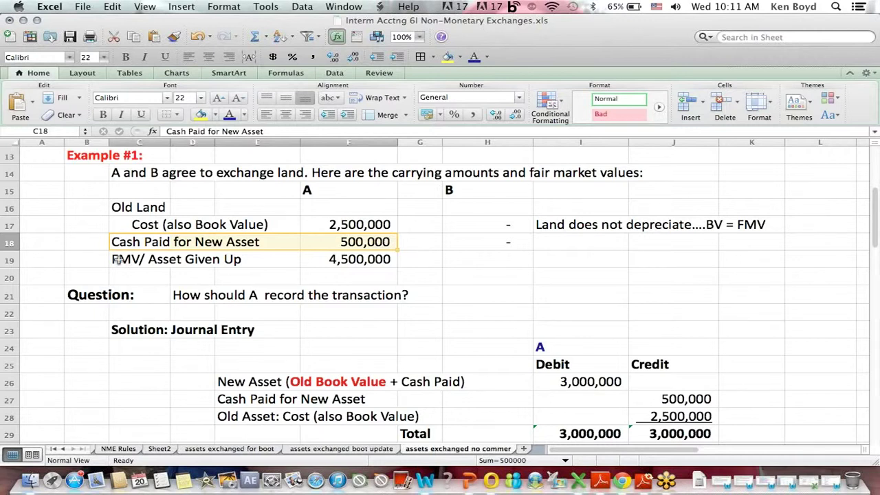
left_click_drag(119, 259, 427, 275)
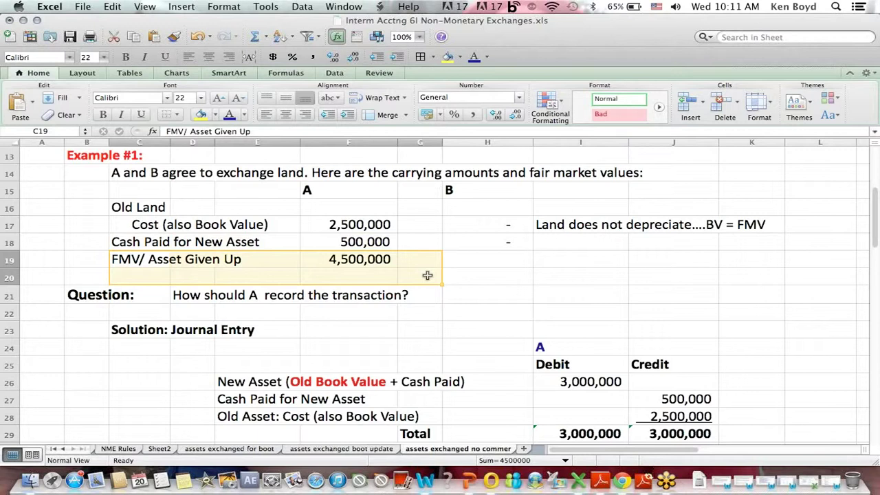
left_click(530, 308)
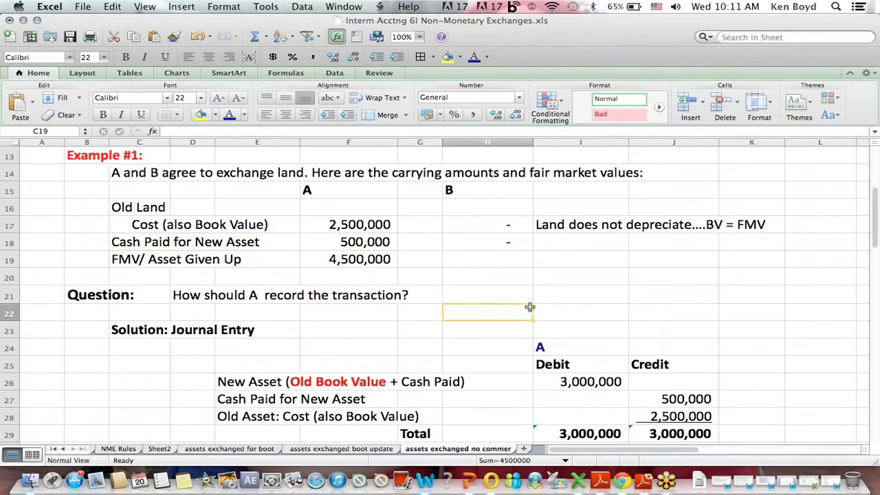
left_click_drag(176, 296, 472, 286)
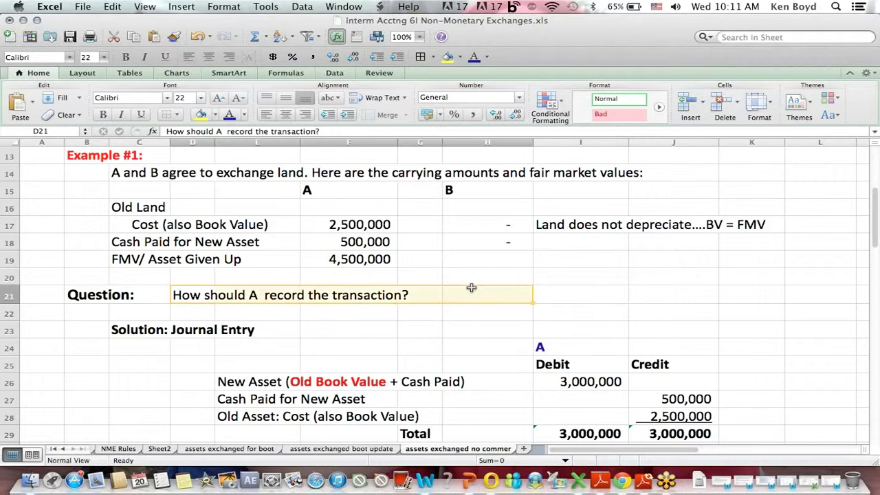
left_click(582, 274)
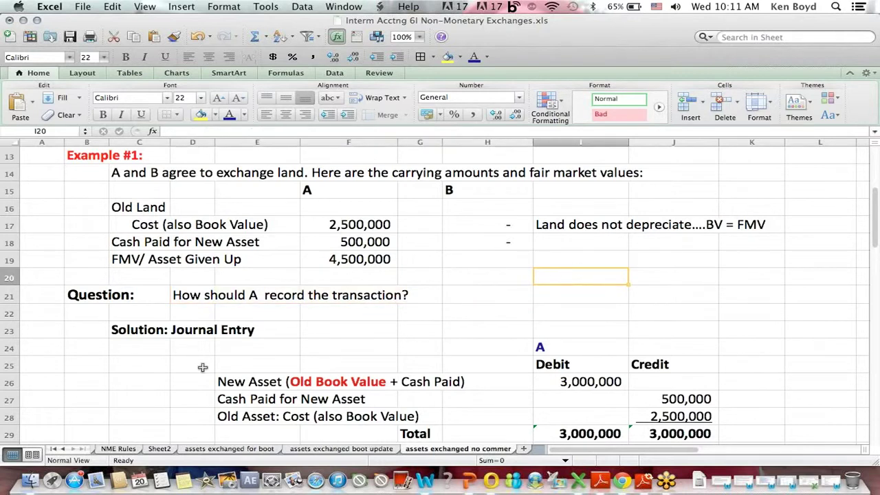
Step: Highlight Example #1's New Asset line and display the cells referenced by its debit formula in I26
left_click_drag(209, 382, 461, 382)
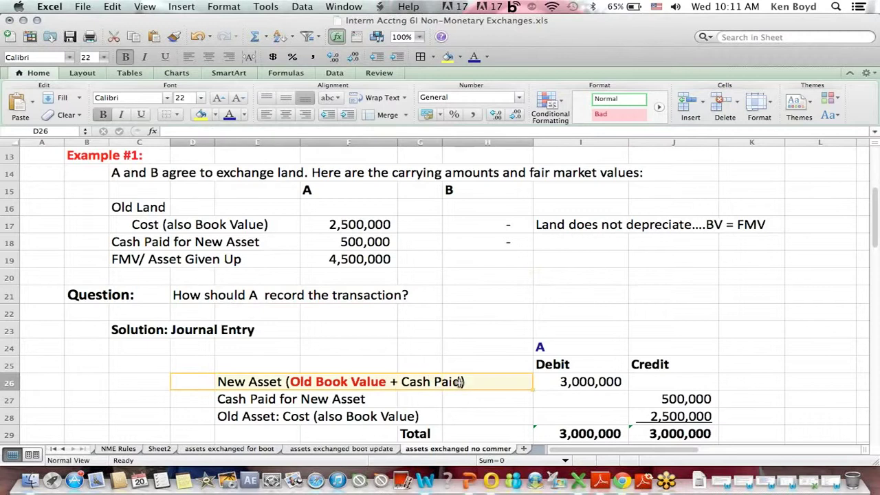
left_click(560, 382)
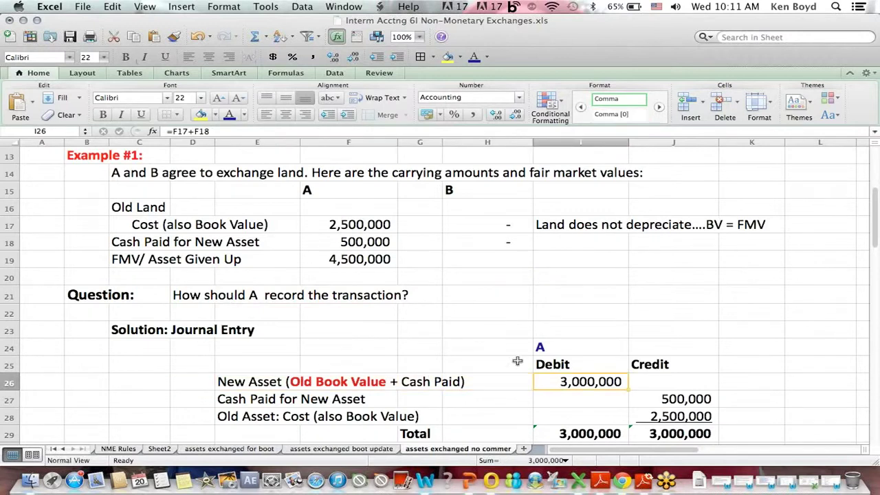
left_click(194, 131)
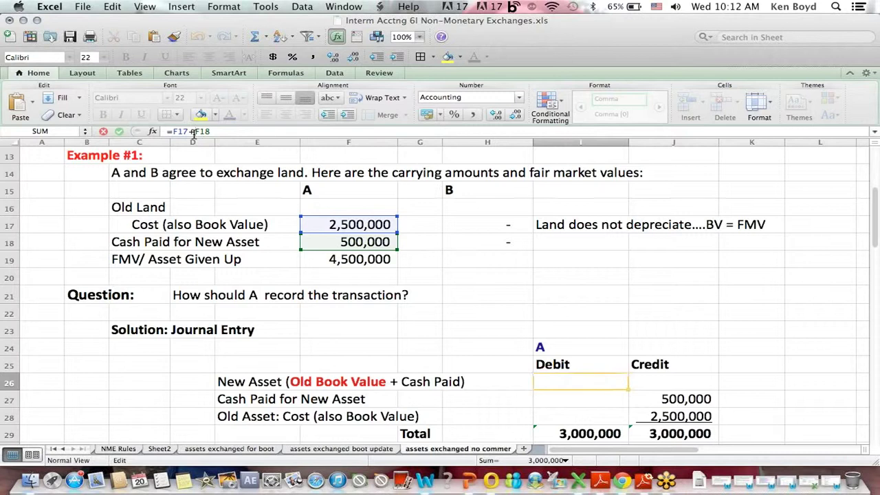
key("Return")
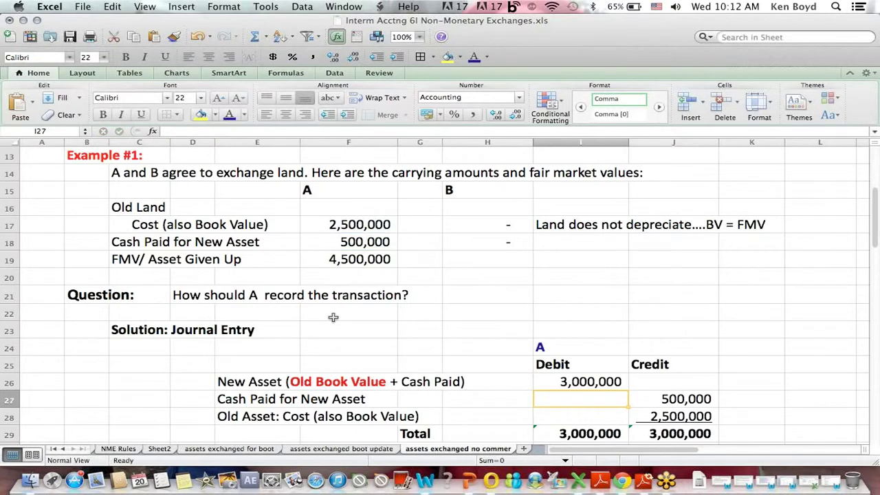
Step: Point out Example #1's Cash Paid for New Asset label in E27 and the Credit heading in J25
left_click(284, 399)
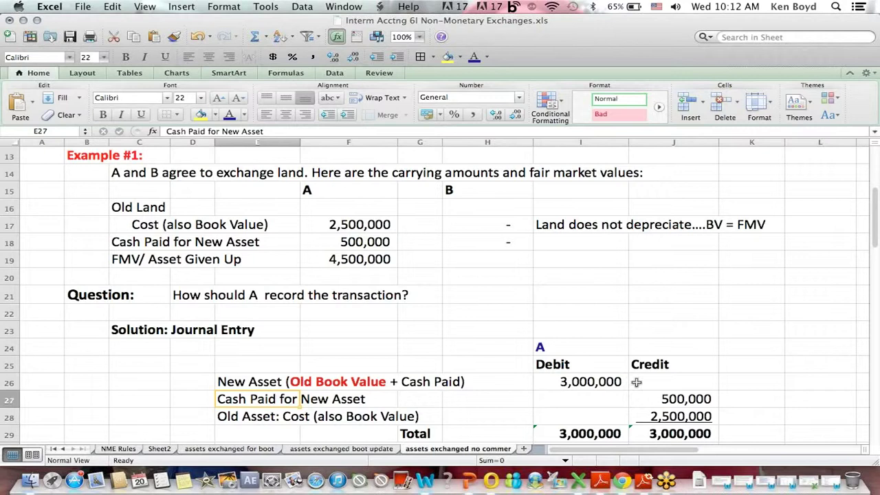
left_click(654, 365)
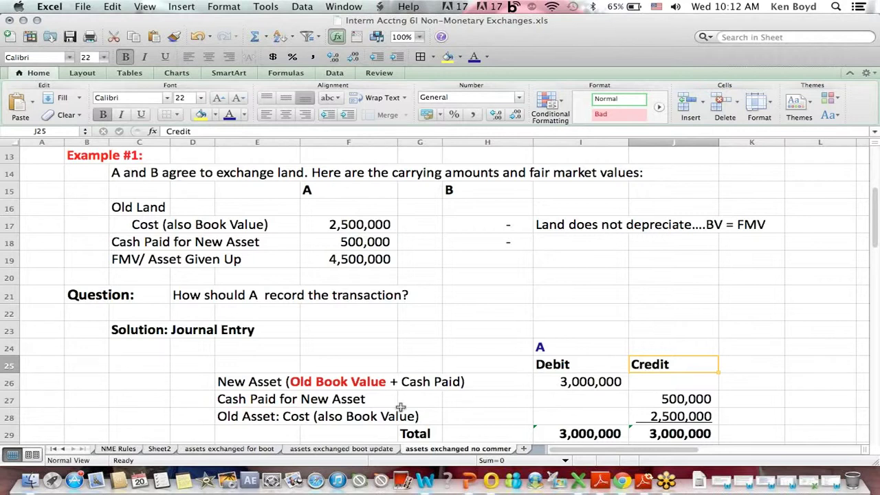
left_click(255, 400)
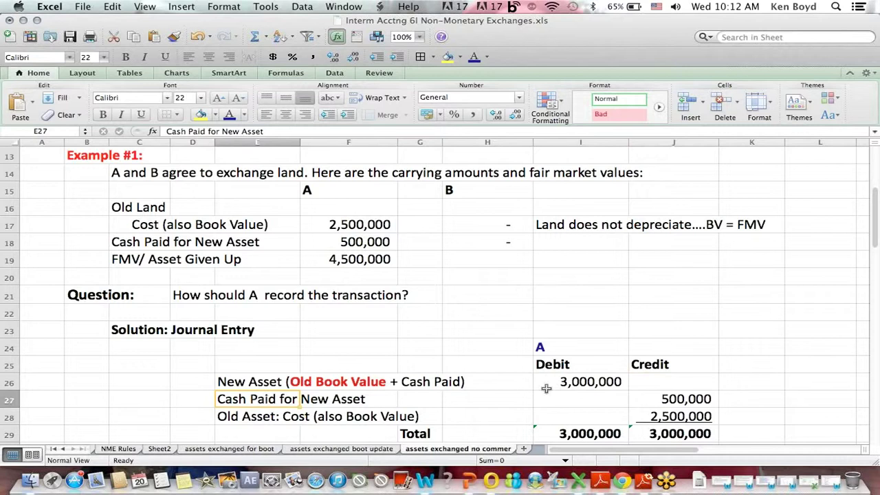
Step: Point out Example #1's Cash Paid for New Asset credit in J27 and its source amount in F18
left_click(686, 364)
left_click(672, 398)
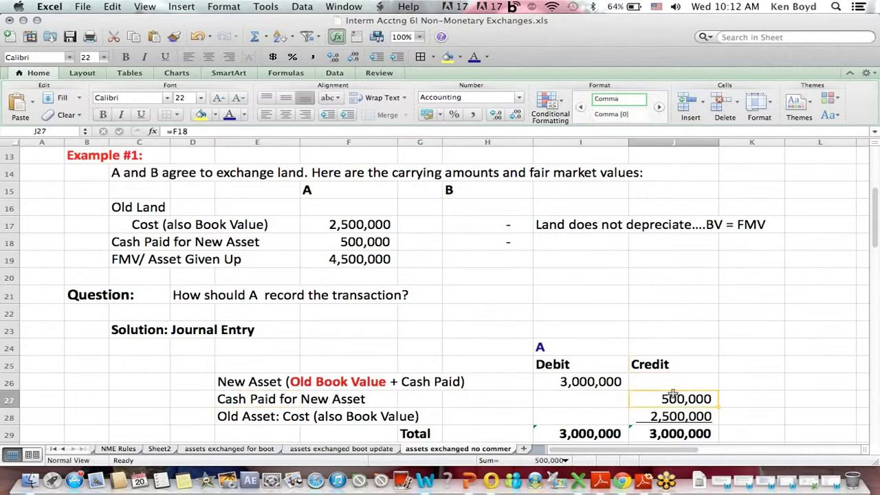
left_click(358, 236)
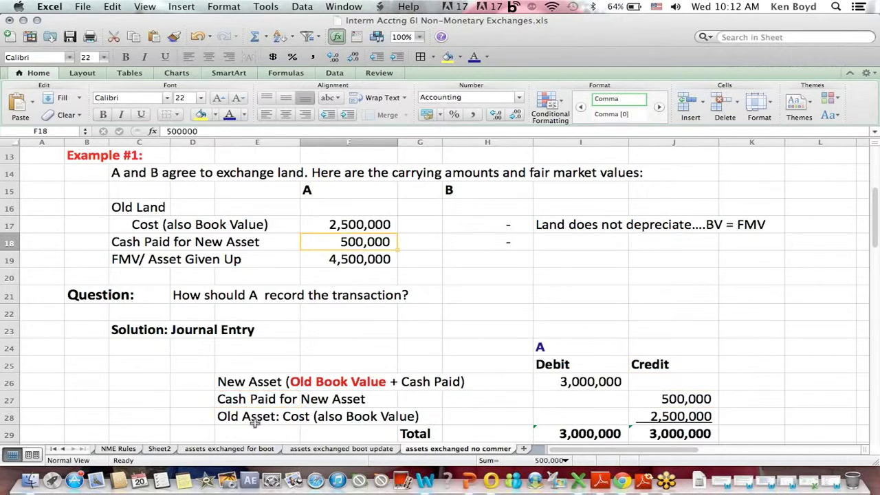
Step: Highlight Example #1's Old Asset: Cost line, its credit in J28 and the source amount in F17
left_click_drag(224, 419, 432, 416)
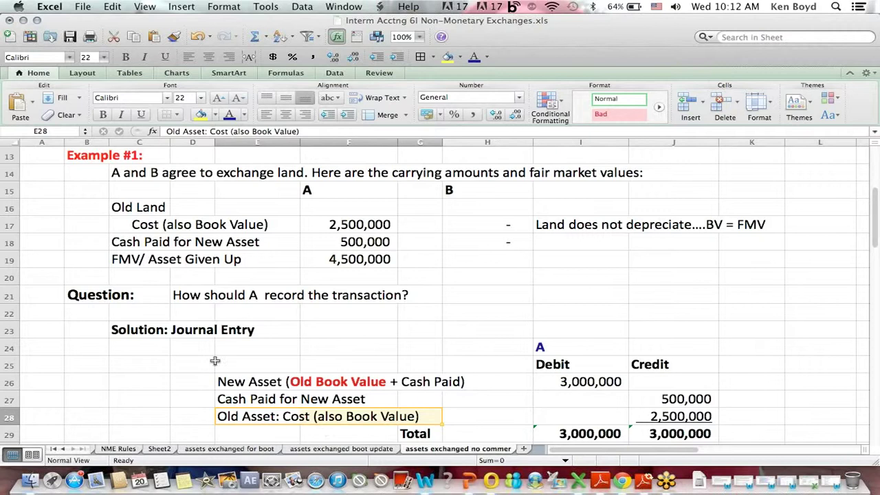
left_click(285, 415)
left_click(676, 415)
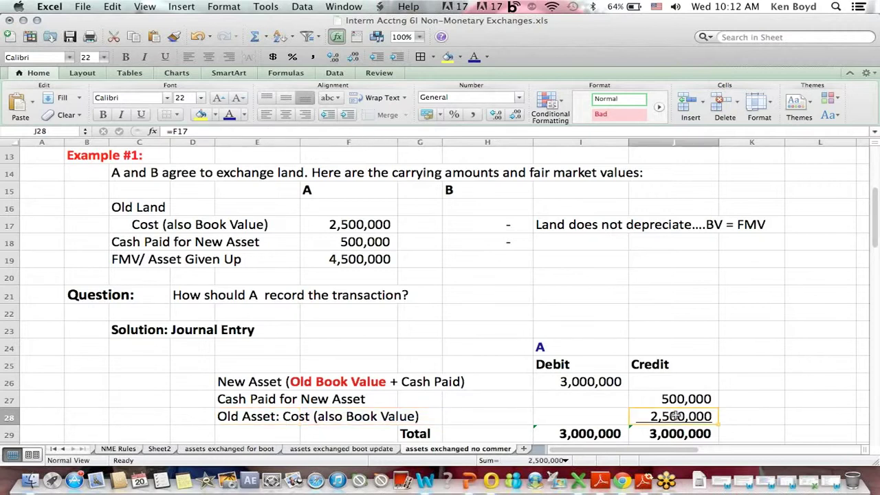
left_click(367, 217)
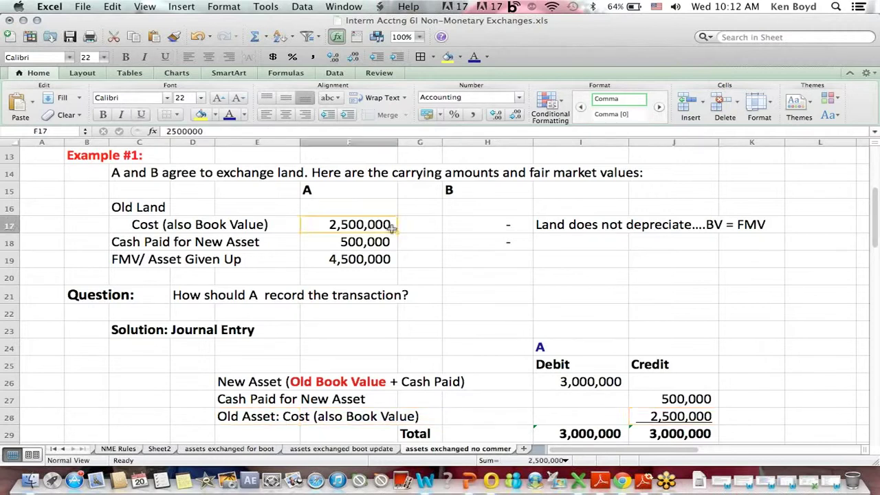
Step: Highlight Example #1's debit and credit totals in row 29 and the "No gain or loss recognized" note in row 30
left_click_drag(574, 438, 674, 433)
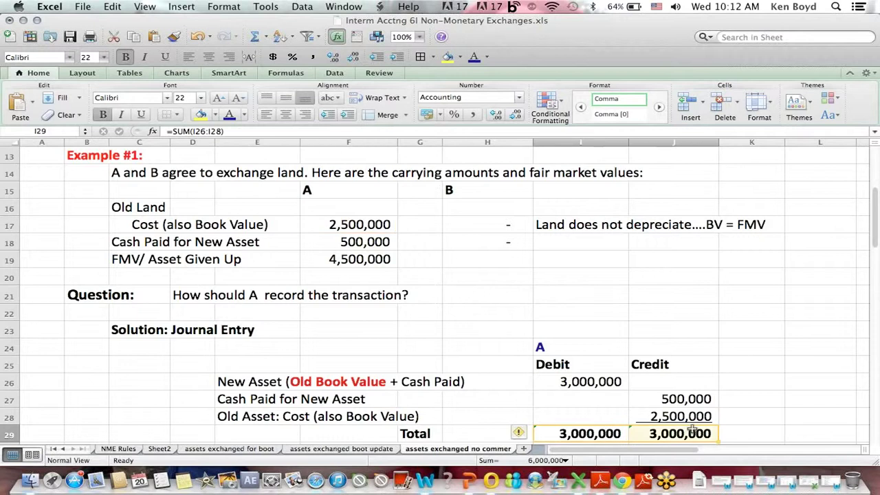
left_click(549, 238)
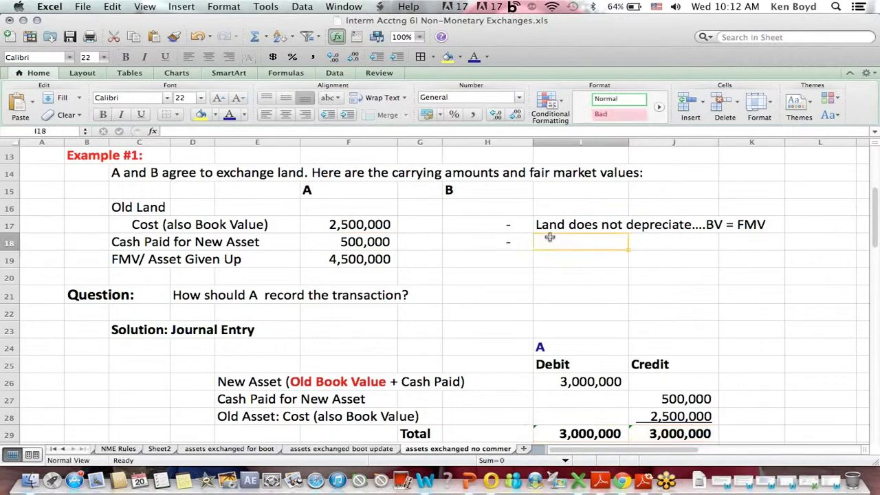
left_click(423, 335)
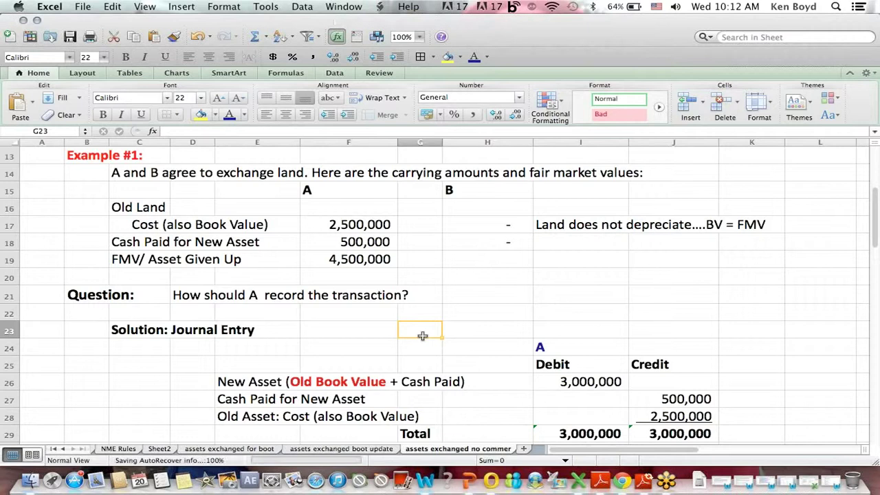
key("Down")
key("Down")
key("Down")
key("Down")
key("Down")
key("Down")
key("Down")
key("Down")
key("Down")
key("Down")
key("Down")
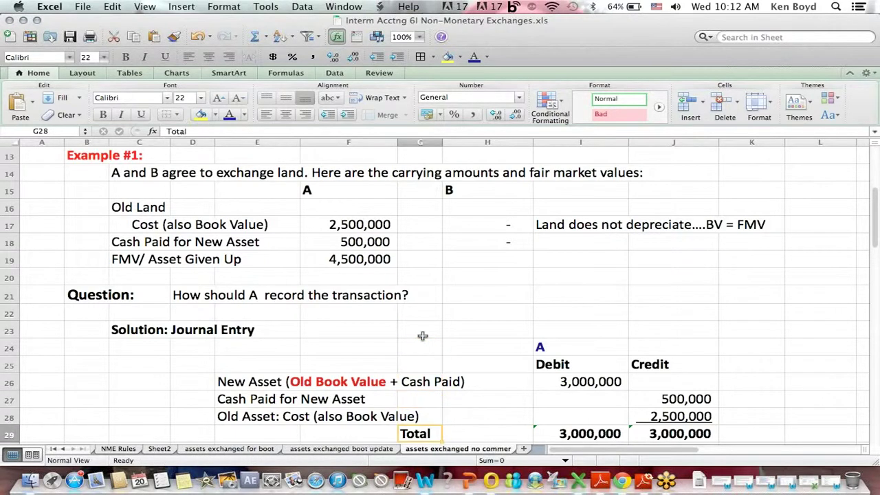
key("Down")
key("Down")
key("Down")
key("Down")
key("Down")
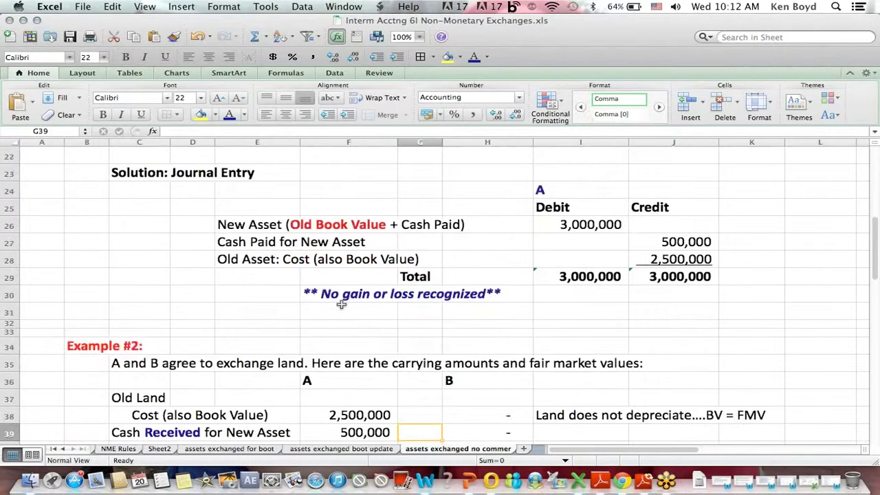
left_click(508, 295)
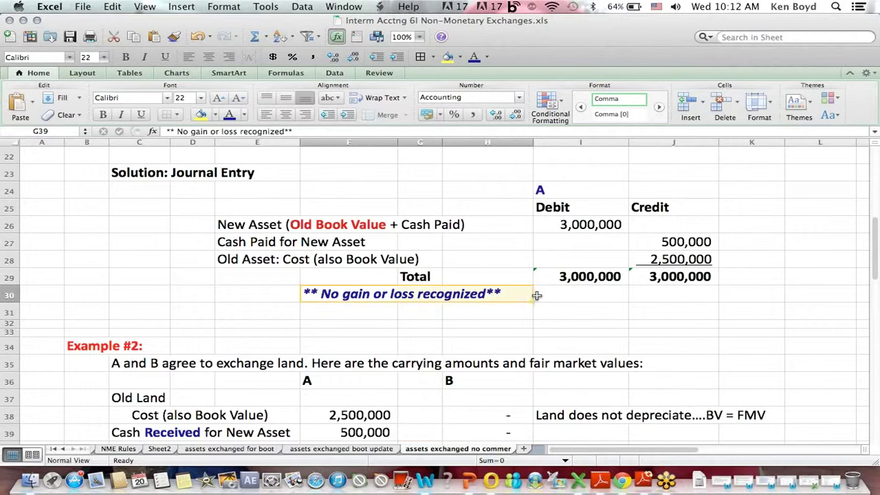
Step: Go to Example #2 and highlight its Cash Received for New Asset line in row 39
left_click(573, 334)
key("Down")
key("Down")
key("Down")
key("Down")
key("Down")
key("Down")
key("Down")
key("Down")
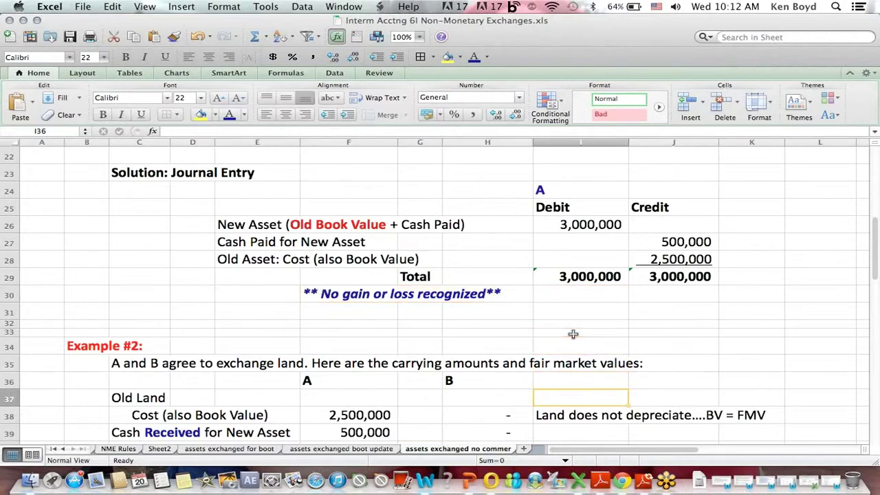
key("Down")
key("Down")
key("Down")
key("Down")
key("Down")
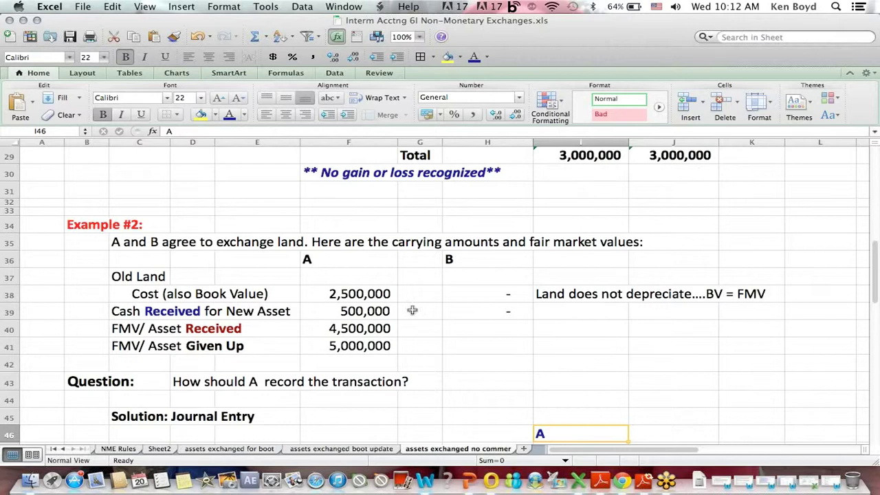
left_click_drag(122, 303, 365, 312)
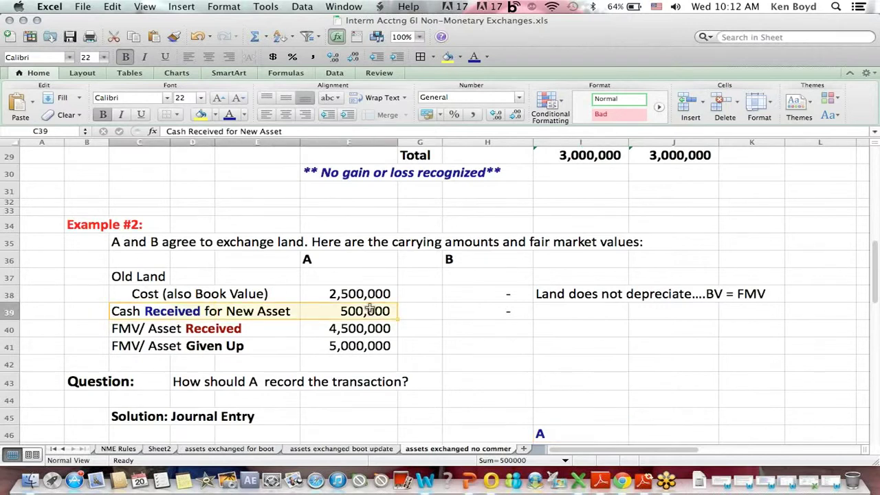
Step: Bring Example #2's journal entry into view and highlight the question on how A should record the transaction in row 43
left_click(649, 397)
key("Down")
key("Down")
key("Down")
key("Down")
key("Down")
key("Down")
key("Down")
key("Down")
key("Down")
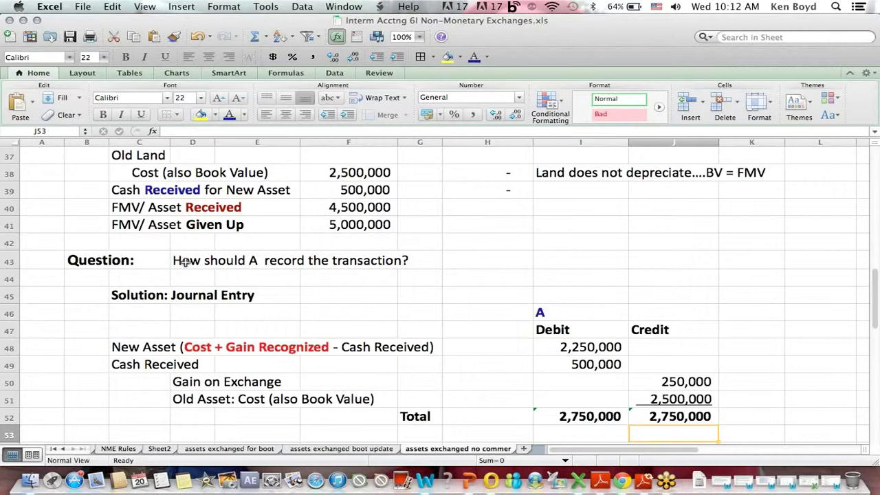
left_click_drag(184, 262, 374, 264)
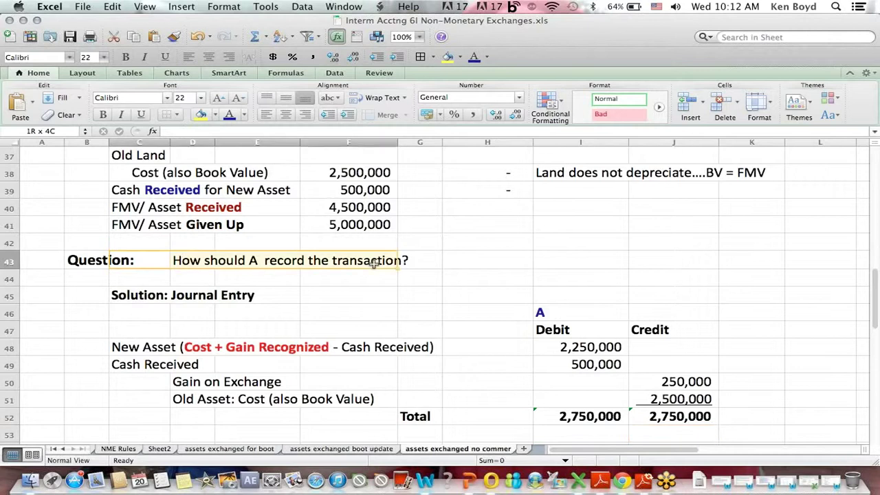
left_click(602, 252)
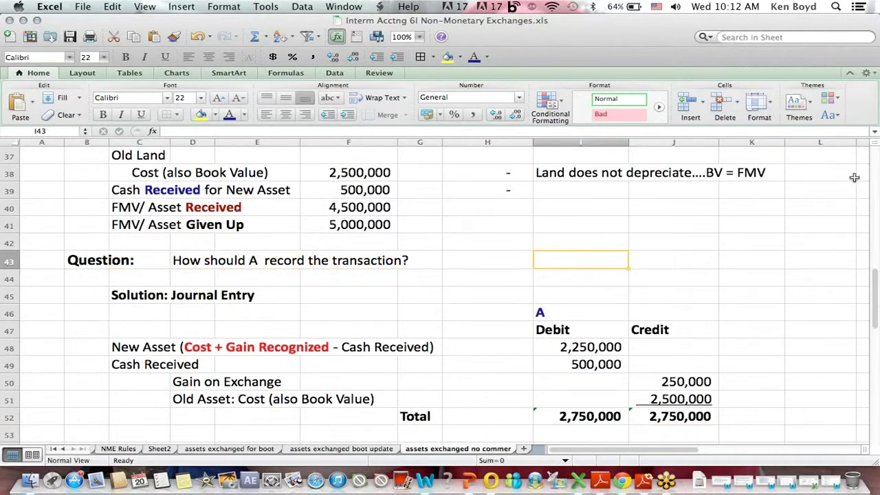
Step: Return to the General Rules and highlight the rule that gains are only posted if the exchange has commercial substance
left_click(614, 155)
scroll(614, 155, "up", 2)
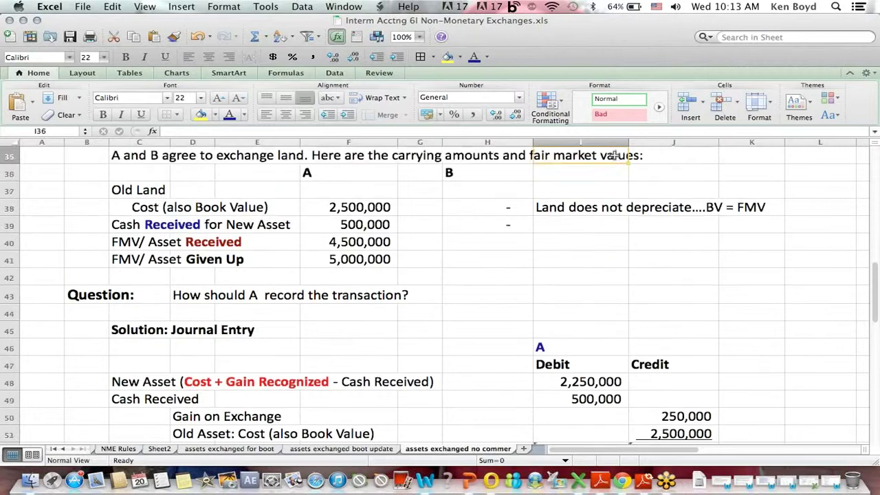
scroll(614, 155, "up", 6)
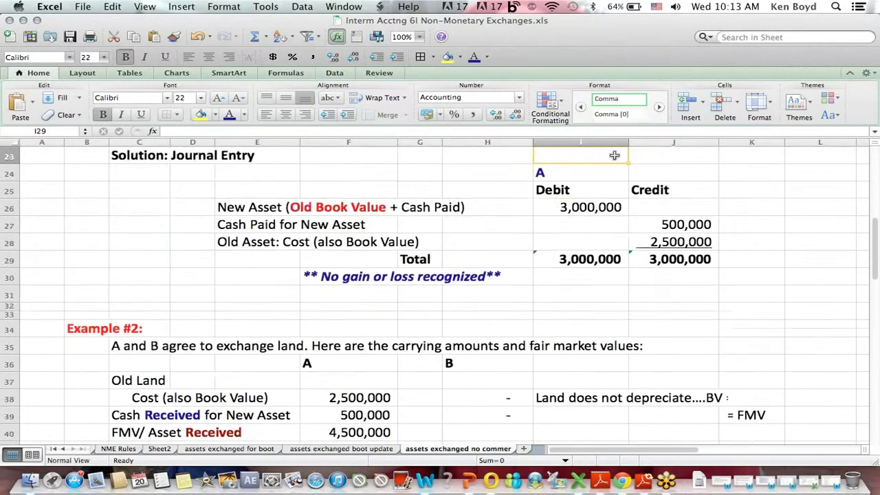
scroll(614, 156, "up", 7)
left_click(613, 156)
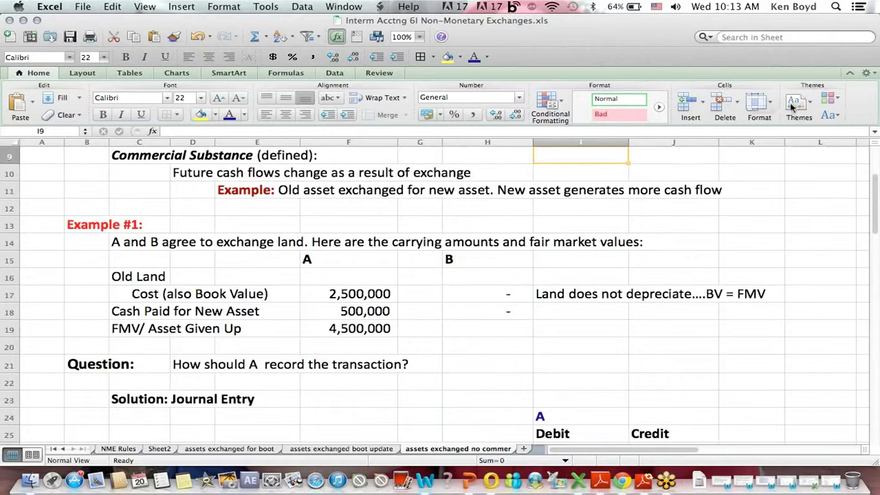
scroll(870, 141, "up", 4)
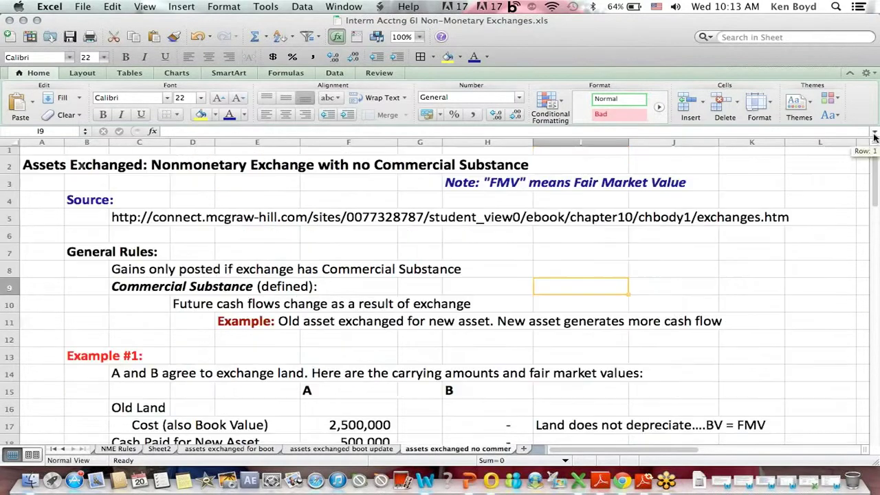
left_click_drag(135, 269, 473, 259)
left_click(635, 285)
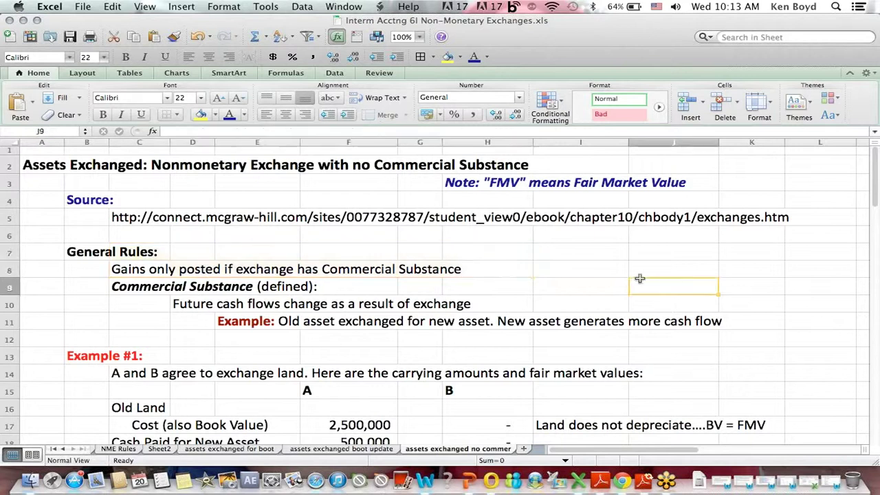
Step: Go back to Example #2 and highlight its question in D43 on recording A's transaction
left_click_drag(872, 152, 877, 285)
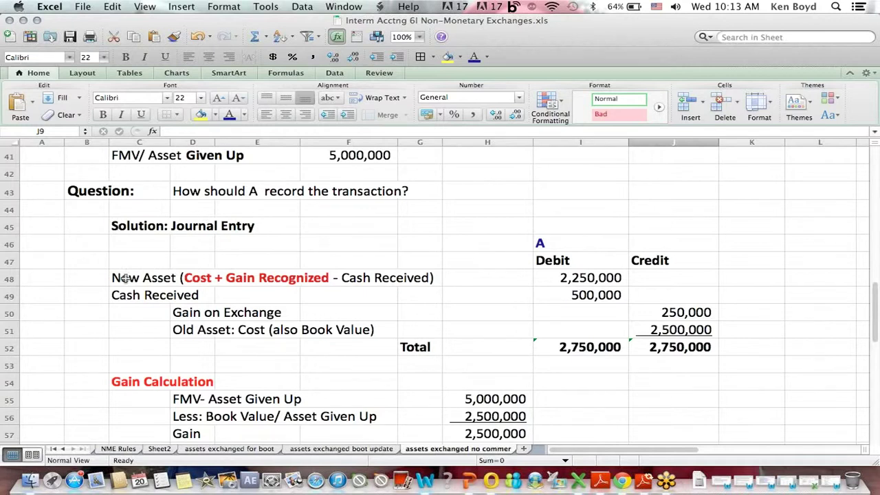
left_click(399, 191)
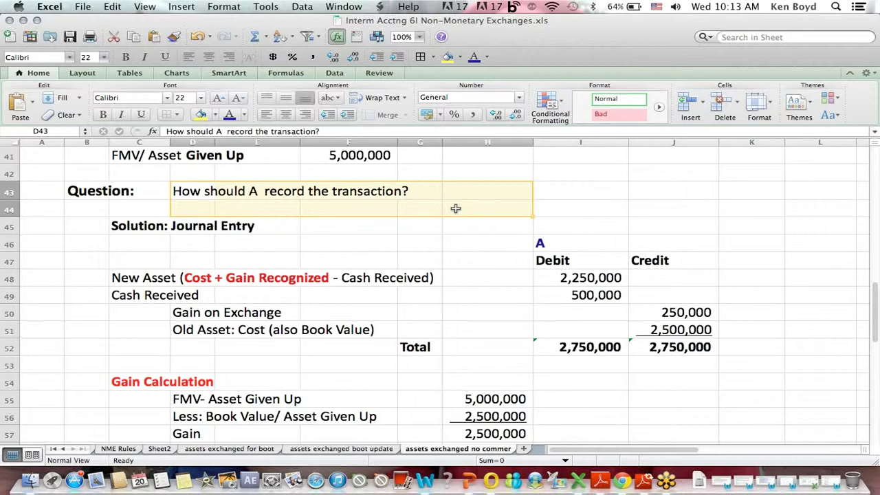
left_click(603, 178)
Step: Highlight Example #2's New Asset line in row 48 and point out the Gain on Exchange label and its credit in J50
key("Up")
key("Up")
key("Up")
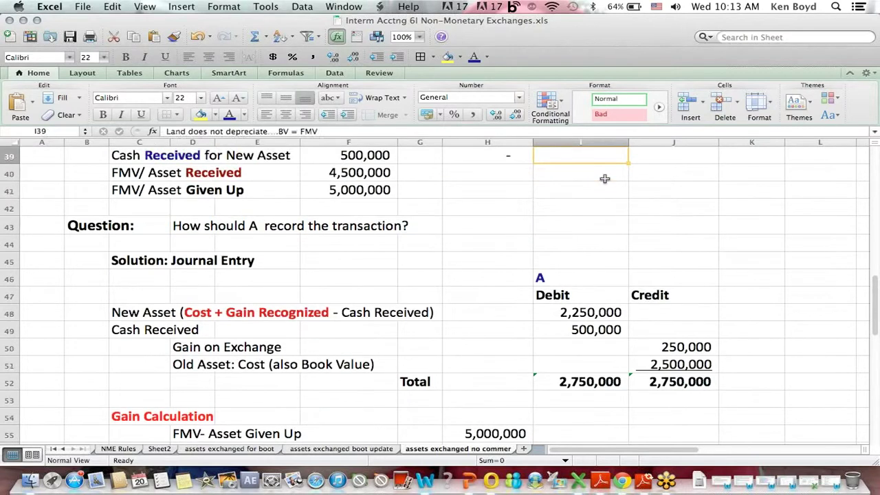
key("Up")
key("Up")
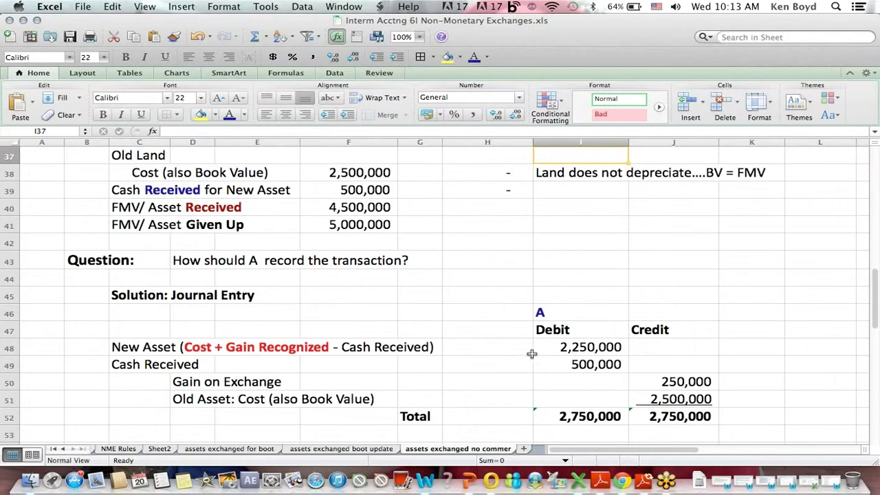
left_click_drag(119, 348, 426, 350)
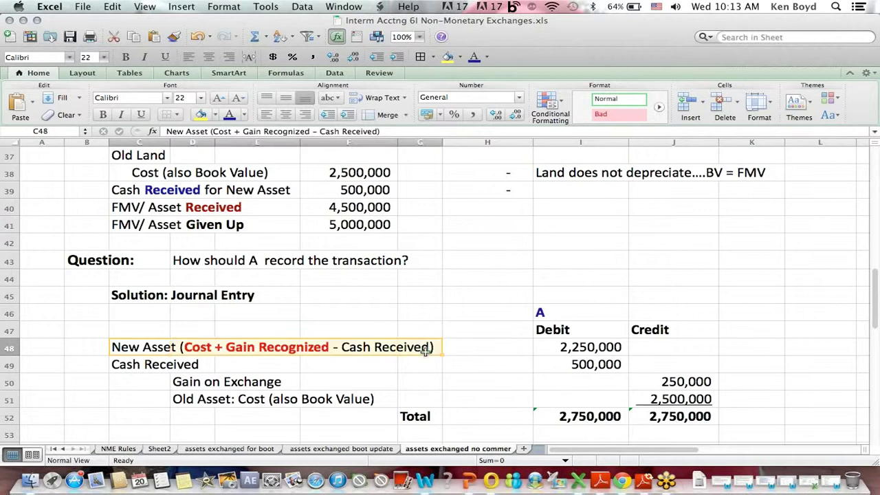
left_click(196, 380)
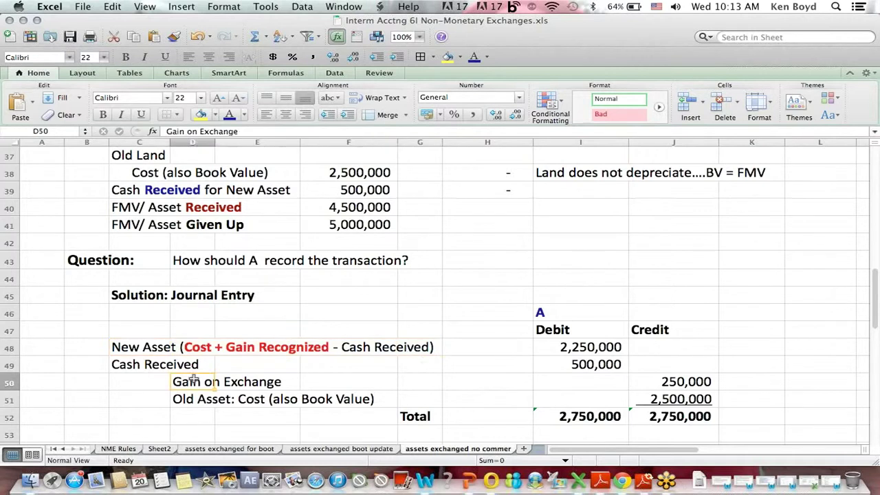
left_click(672, 378)
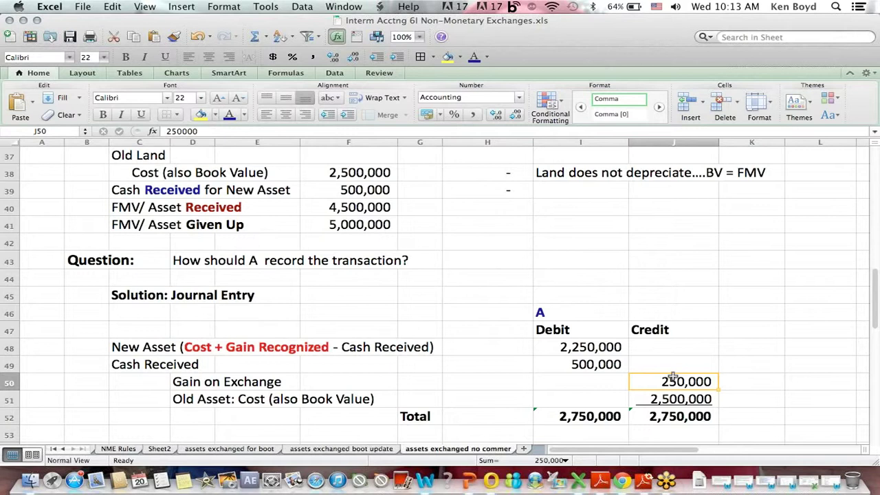
Step: Point out Example #2's New Asset label and display the cells referenced by its debit formula in I48
left_click(117, 348)
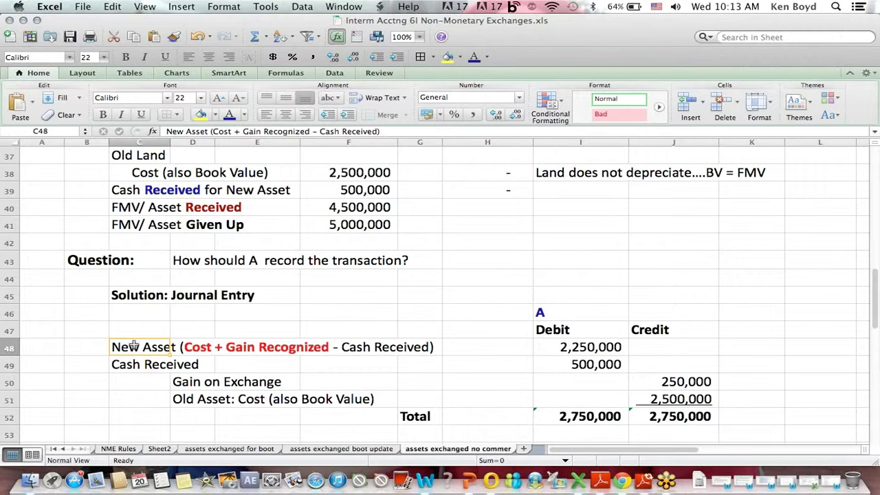
left_click(613, 345)
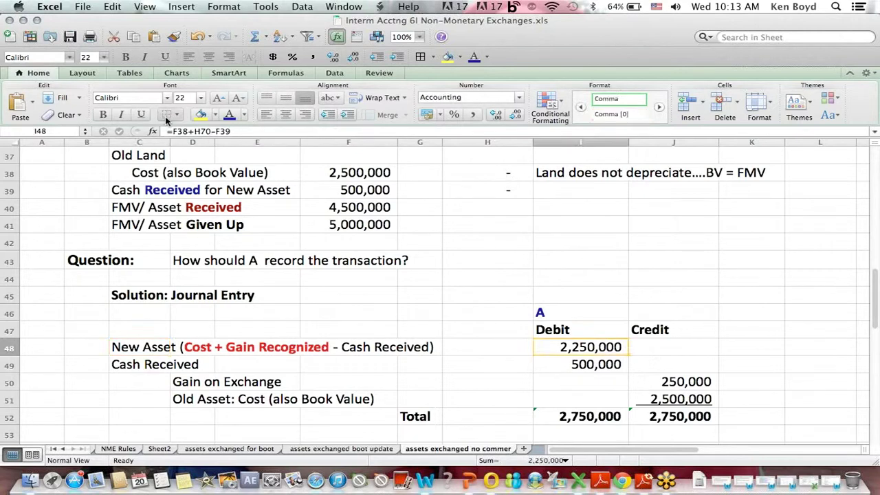
left_click(189, 130)
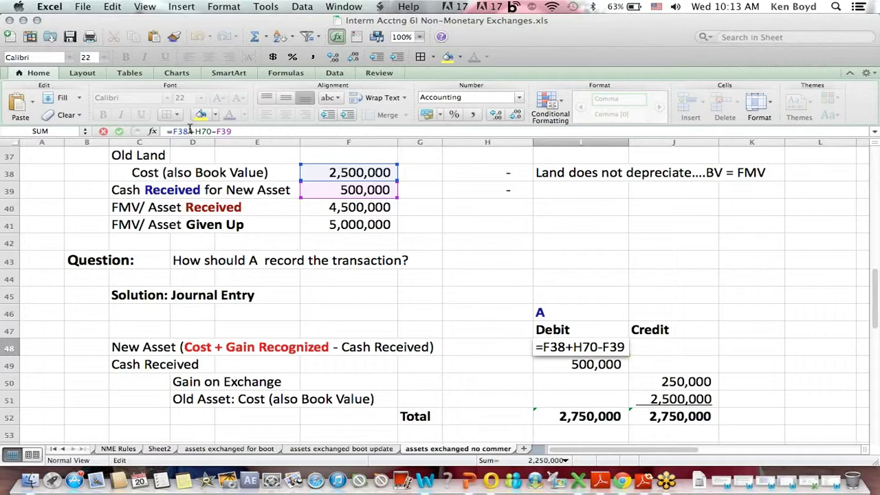
key("Return")
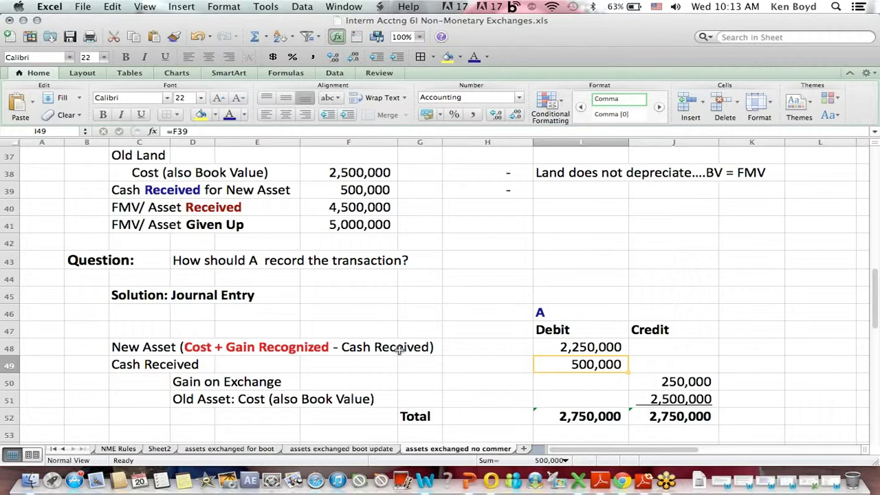
Step: Bring Example #2's Gain Calculation and Realized Gain journal entry sections into view for examination
left_click(451, 384)
key("Down")
key("Down")
key("Down")
key("Down")
key("Down")
key("Down")
key("Down")
key("Down")
key("Down")
key("Down")
key("Down")
key("Down")
key("Down")
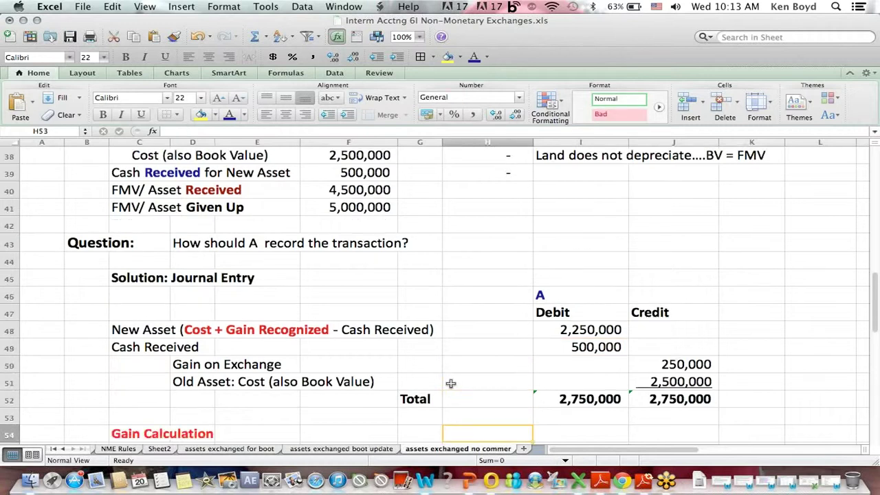
key("Down")
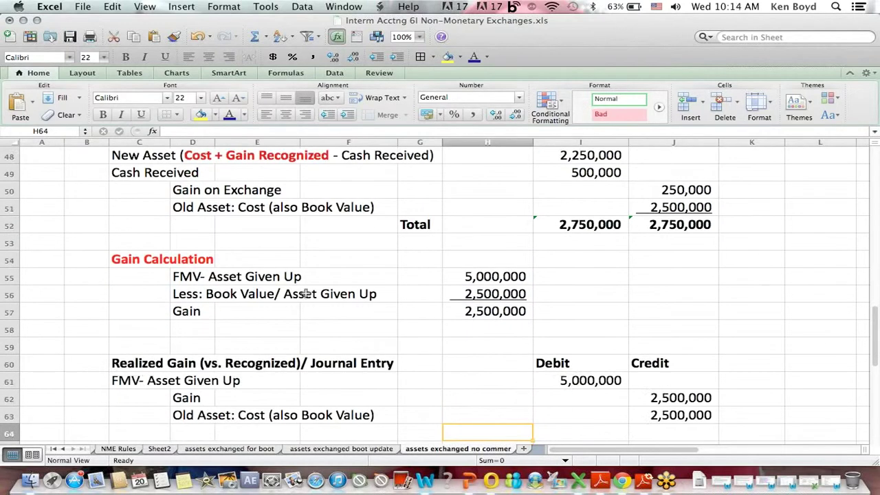
Step: Highlight Example #2's Gain Calculation heading and its FMV, Book Value and Gain lines in rows 55 to 57
left_click_drag(174, 258, 316, 261)
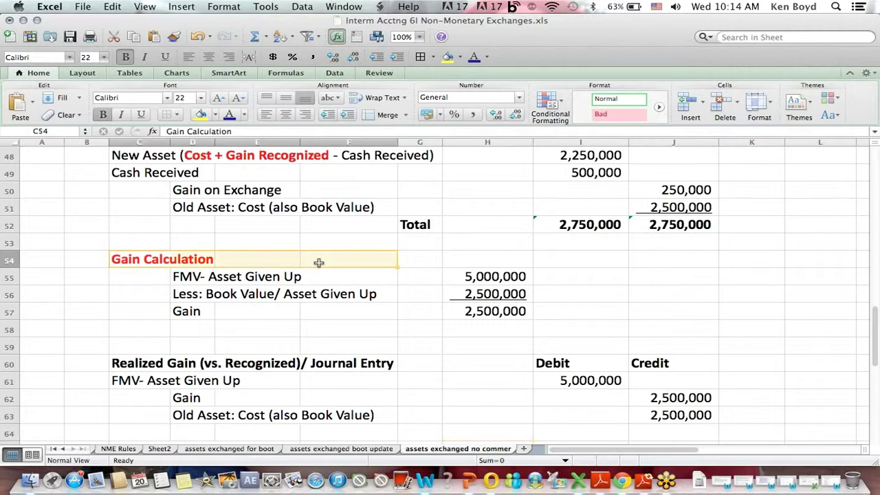
left_click_drag(212, 280, 589, 272)
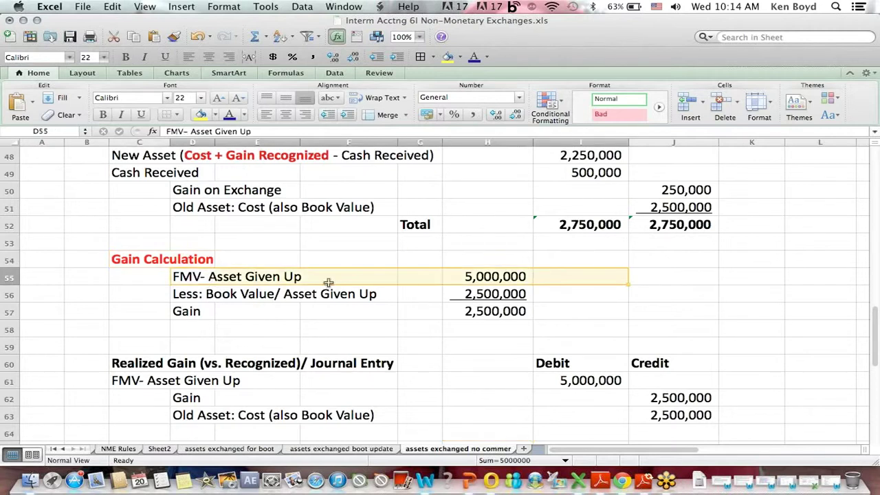
left_click_drag(196, 296, 556, 296)
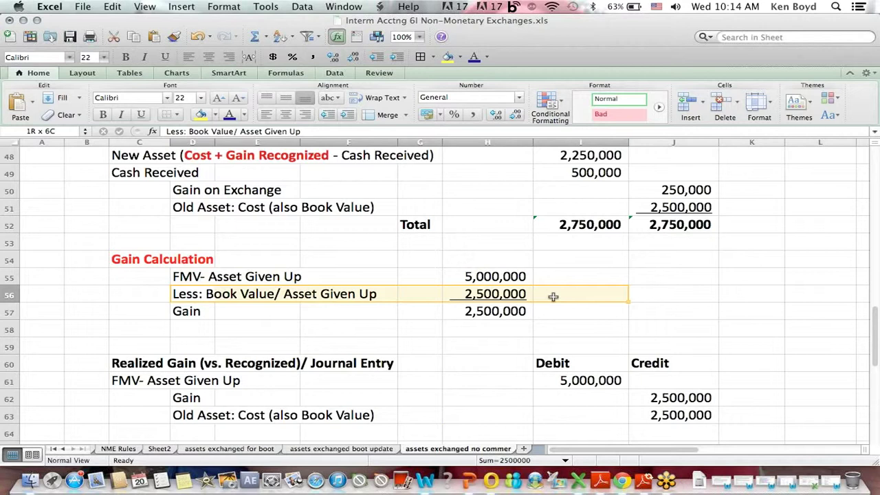
left_click_drag(190, 311, 567, 319)
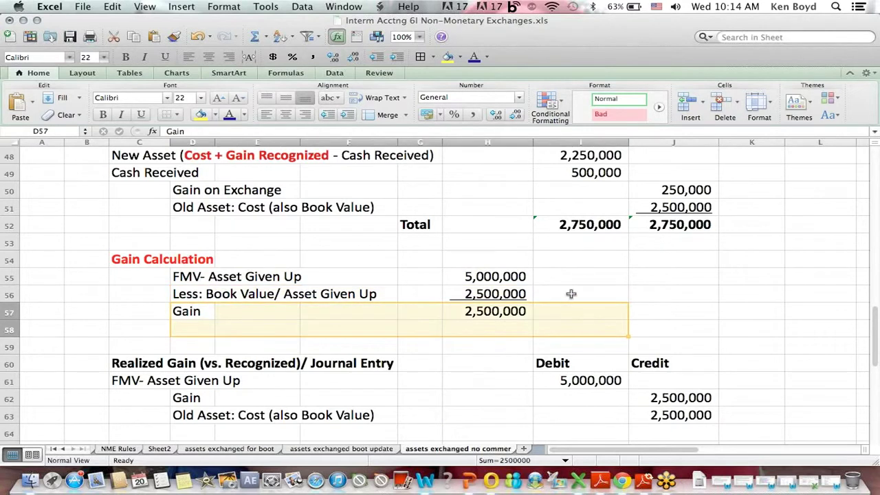
Step: Bring the Recognized Gain Calculation section below the realized gain entry into view and select its heading in C65
left_click(586, 268)
key("Return")
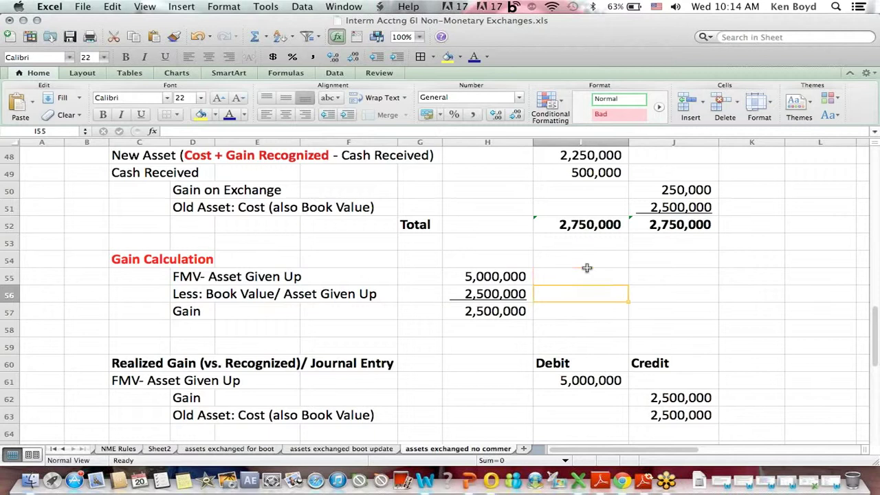
key("Return")
key("Return")
key("Return")
key("Return")
key("Return")
key("Return")
key("Return")
key("Return")
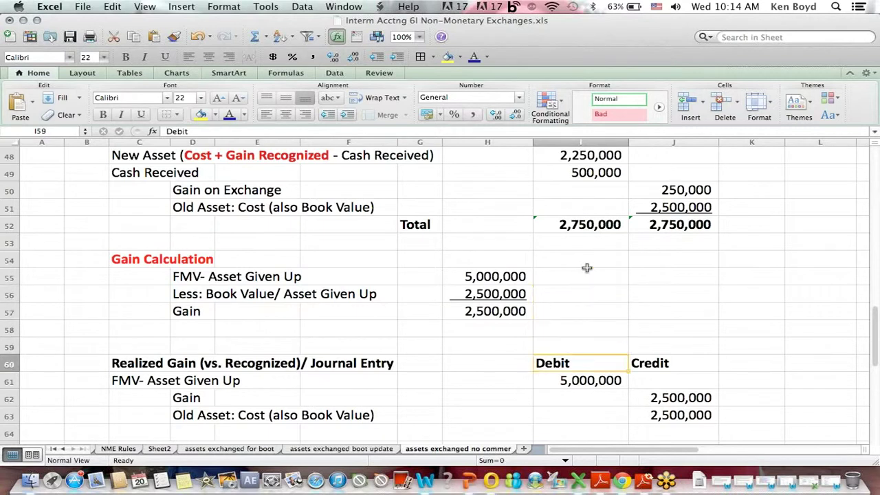
key("Return")
key("Return")
key("Return")
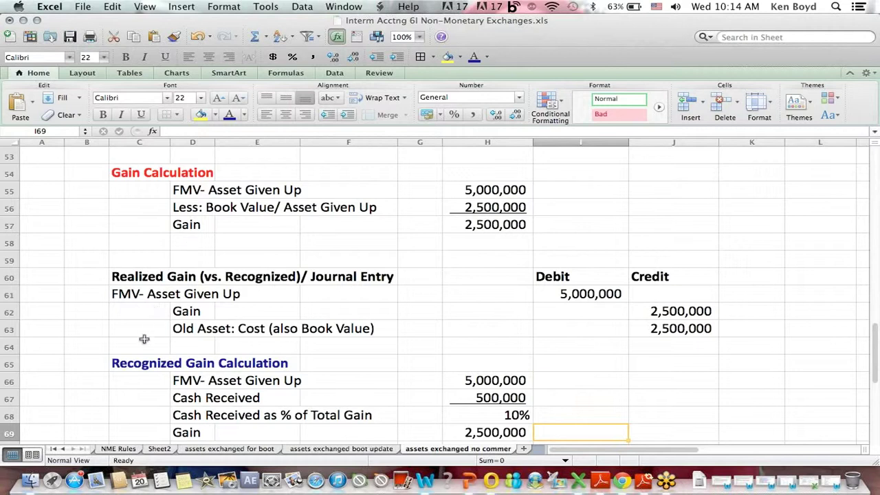
left_click(168, 363)
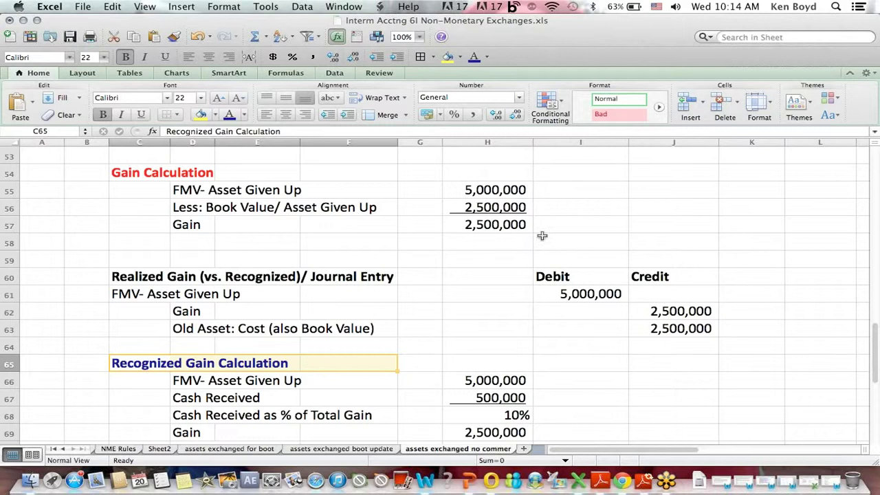
Step: Highlight the Realized Gain journal entry's heading, its FMV debit line in row 61 and its Old Asset line in row 63
left_click(638, 237)
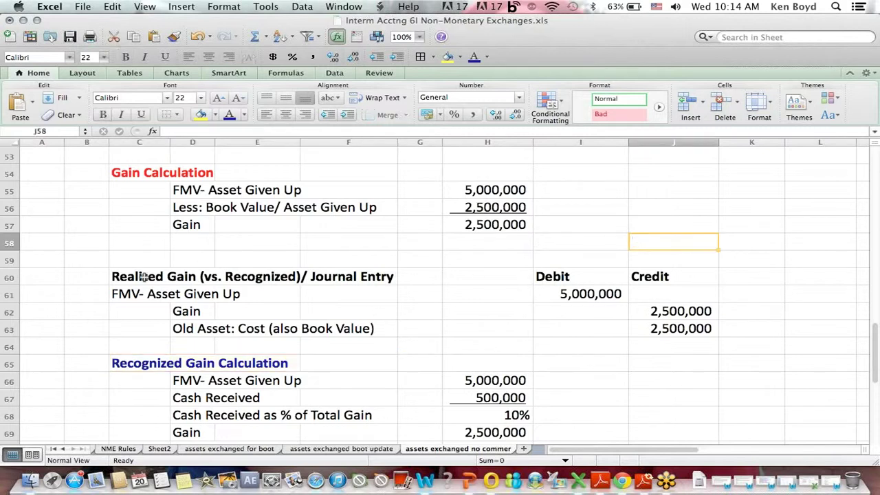
left_click_drag(110, 276, 419, 276)
left_click_drag(565, 294, 115, 293)
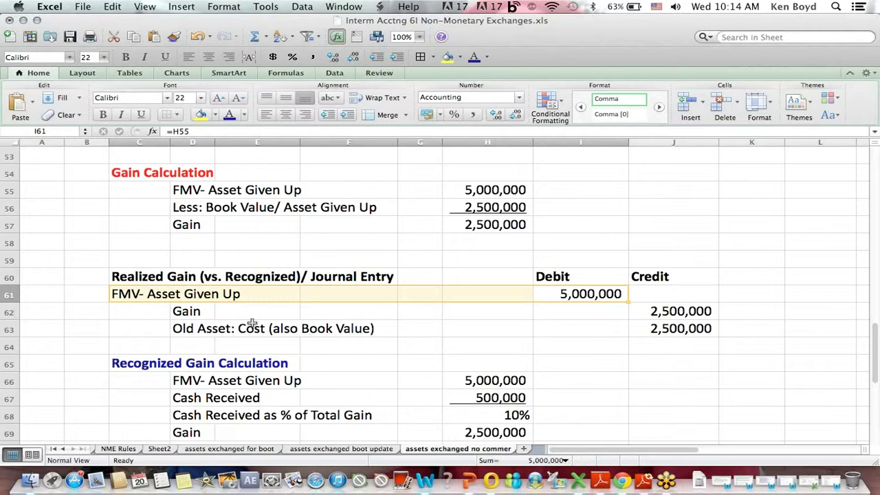
left_click(233, 327)
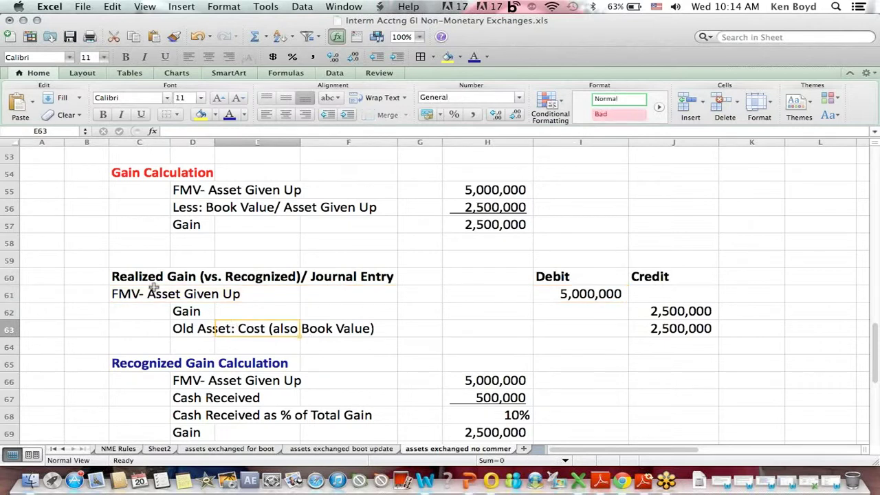
left_click_drag(115, 293, 611, 289)
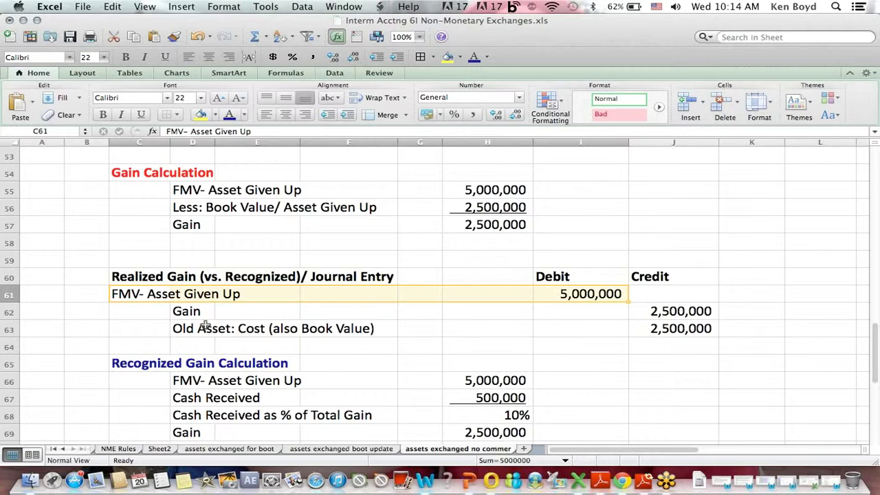
left_click_drag(204, 324, 695, 328)
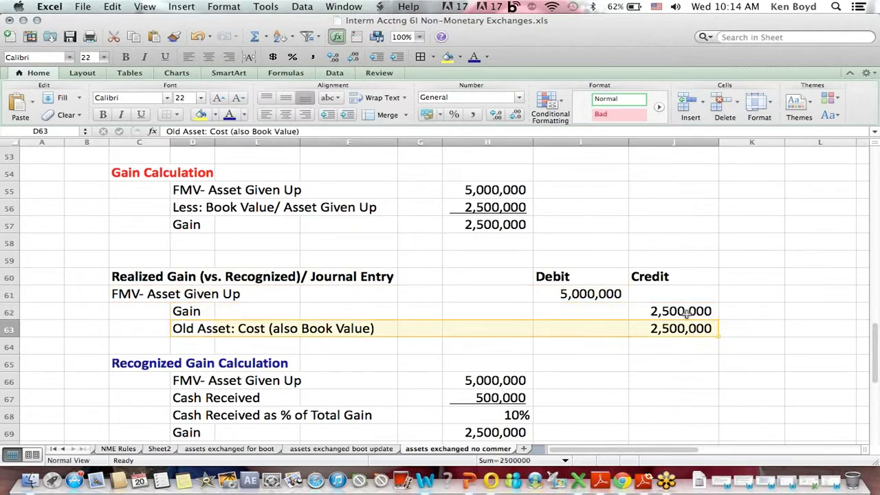
Step: Point out the realized Gain's label and credit in J62, and highlight the entry's FMV and Old Asset lines again
left_click(686, 313)
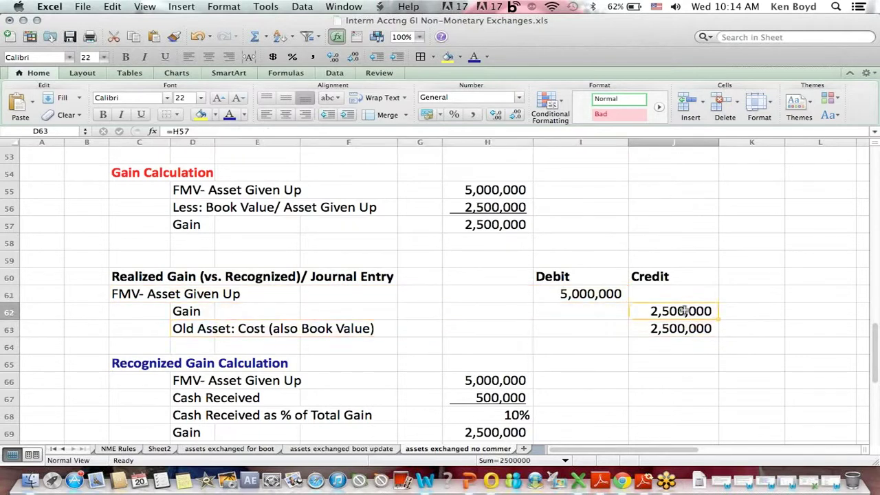
left_click(670, 278)
left_click(663, 311)
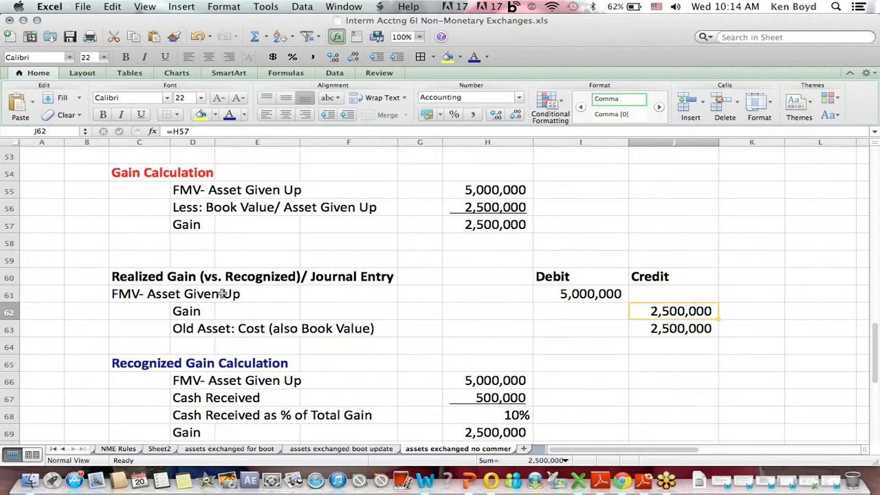
left_click(190, 313)
left_click_drag(620, 294, 29, 292)
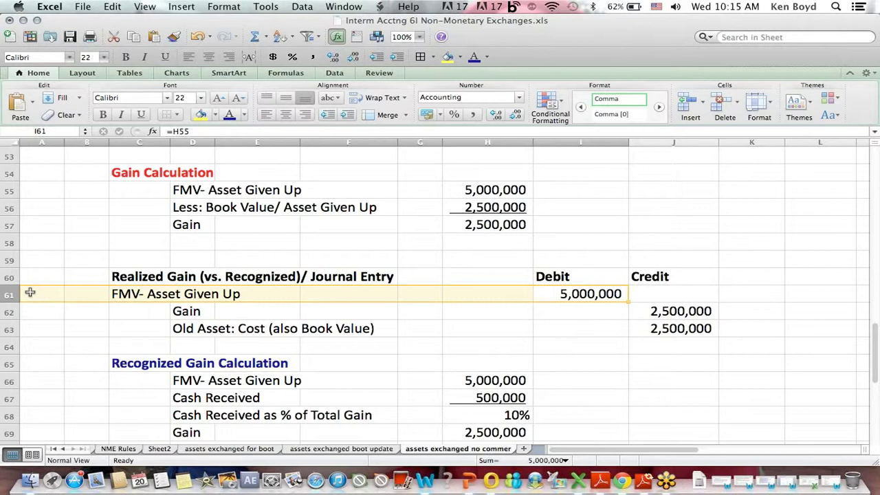
left_click_drag(217, 323, 713, 332)
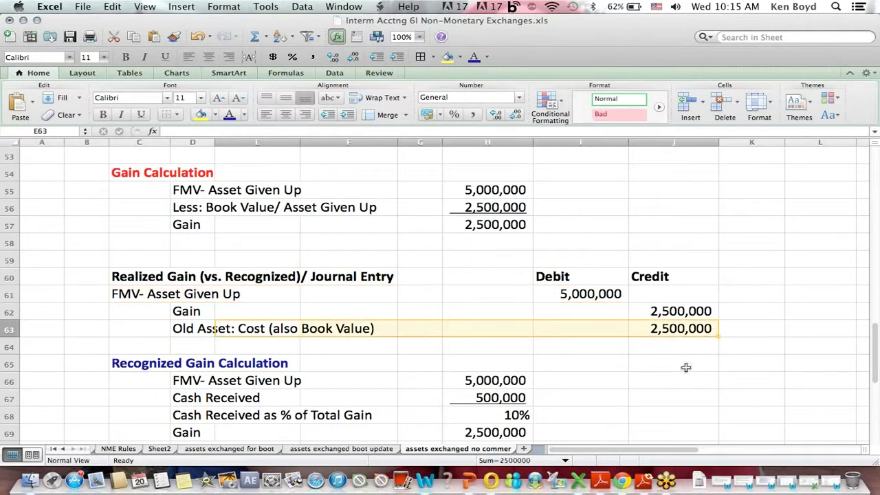
left_click(670, 397)
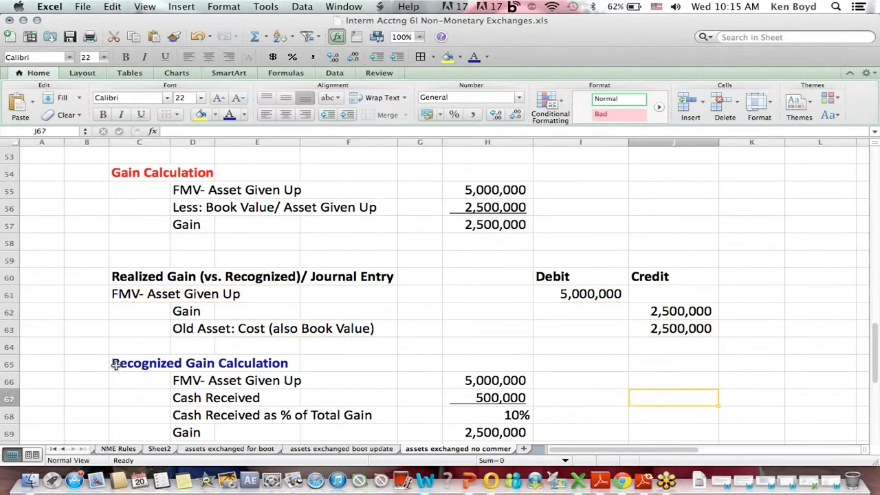
Step: Highlight the Recognized Gain Calculation heading and Gain line, and point out the Cash Received and FMV amounts in H67 and H66
left_click_drag(112, 363, 506, 360)
left_click_drag(201, 426, 569, 432)
left_click(448, 333)
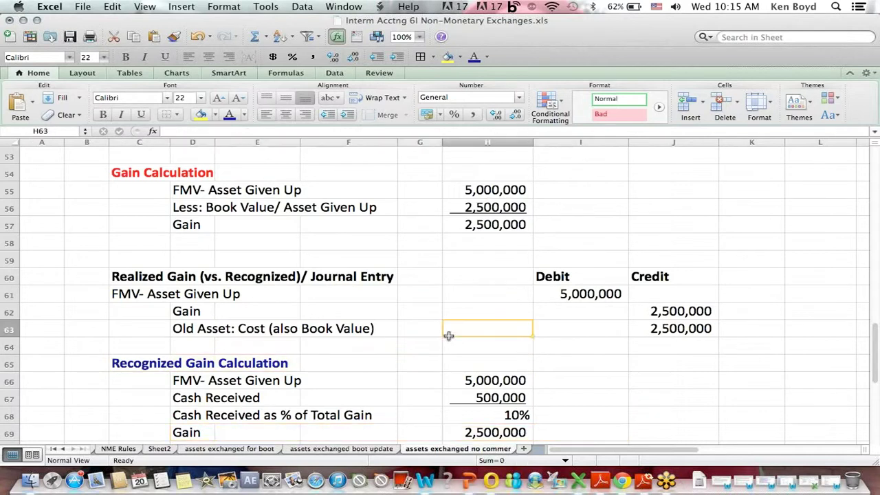
left_click(192, 362)
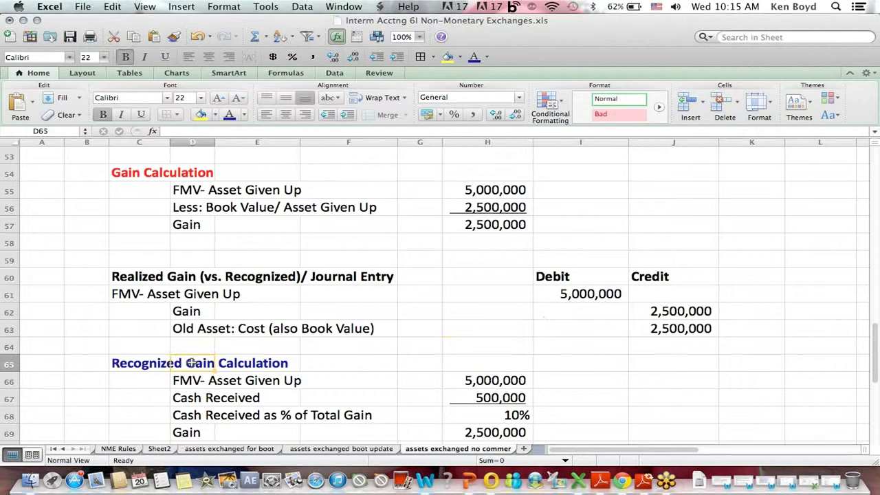
left_click(503, 403)
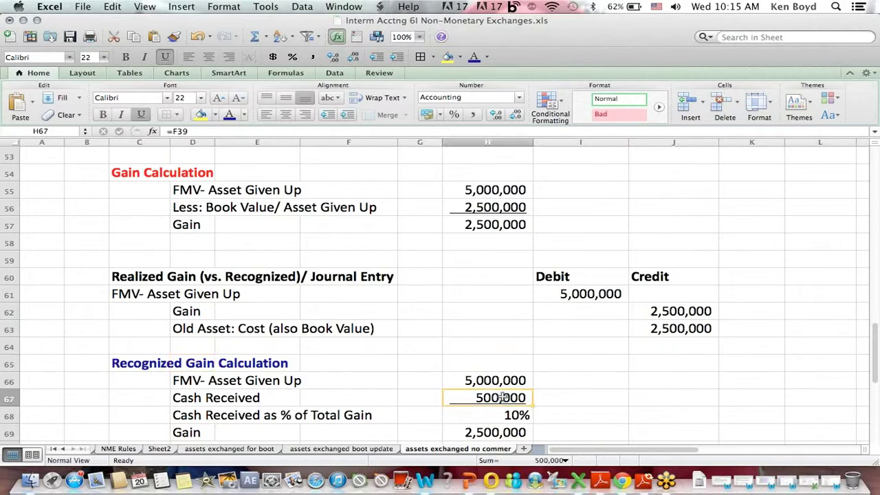
left_click(494, 377)
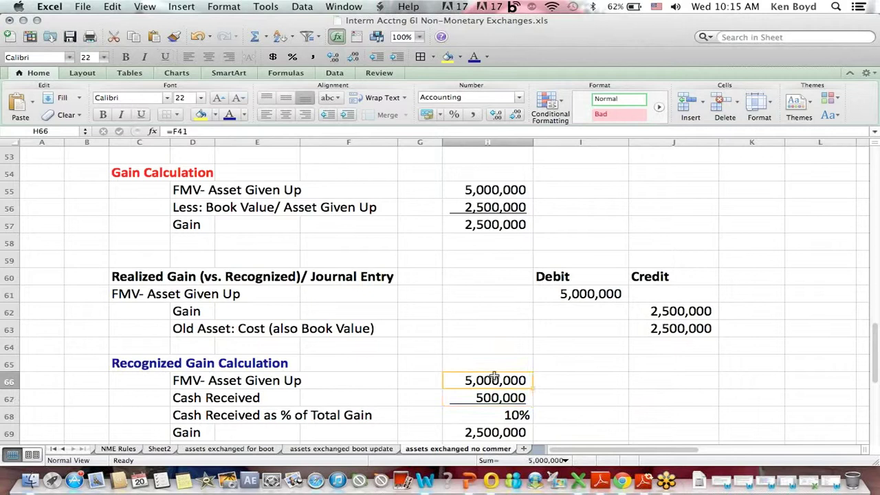
Step: Display the cells referenced by the Cash Received as % of Total Gain formula in H68 and the Gain formula in H69
key("Down")
key("Down")
key("Down")
key("Down")
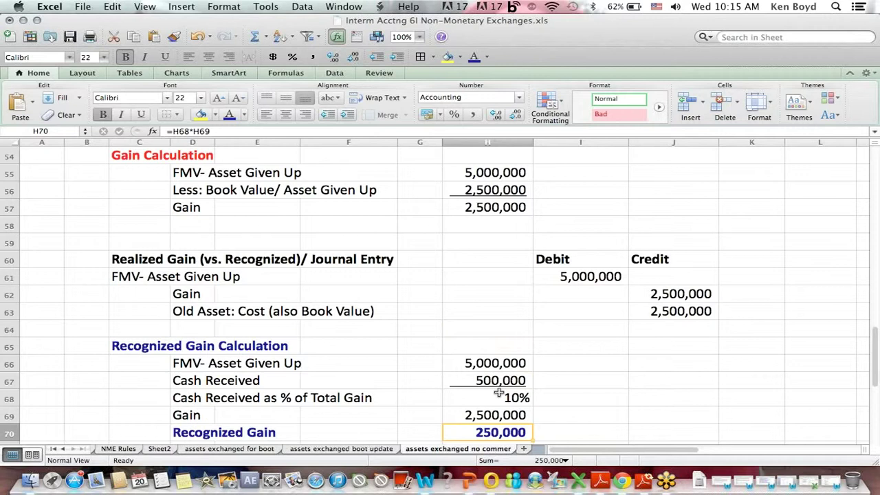
left_click(509, 398)
left_click(186, 132)
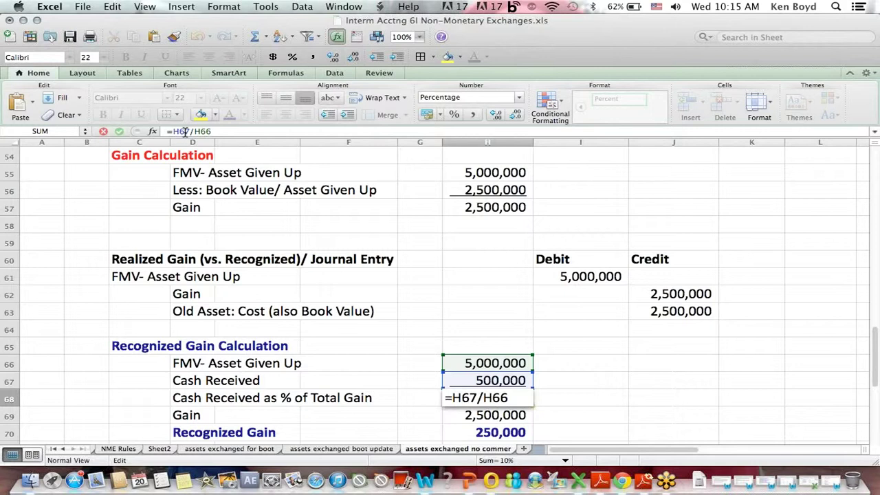
key("Return")
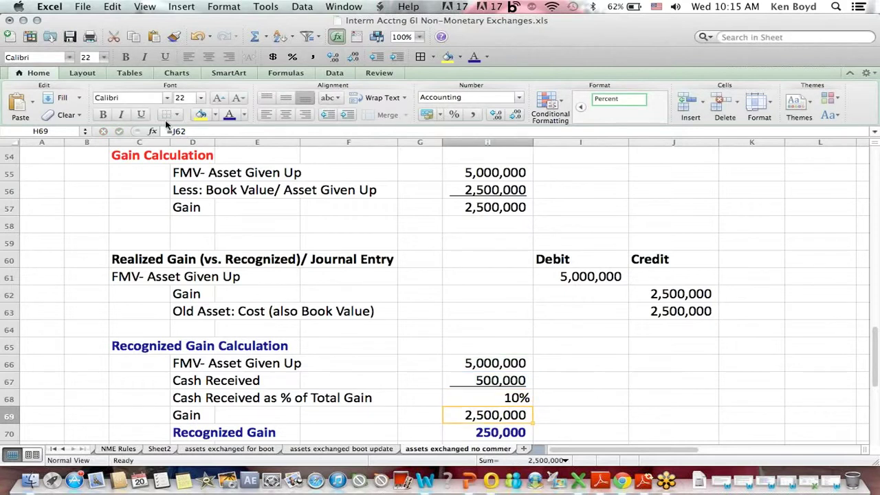
left_click(174, 131)
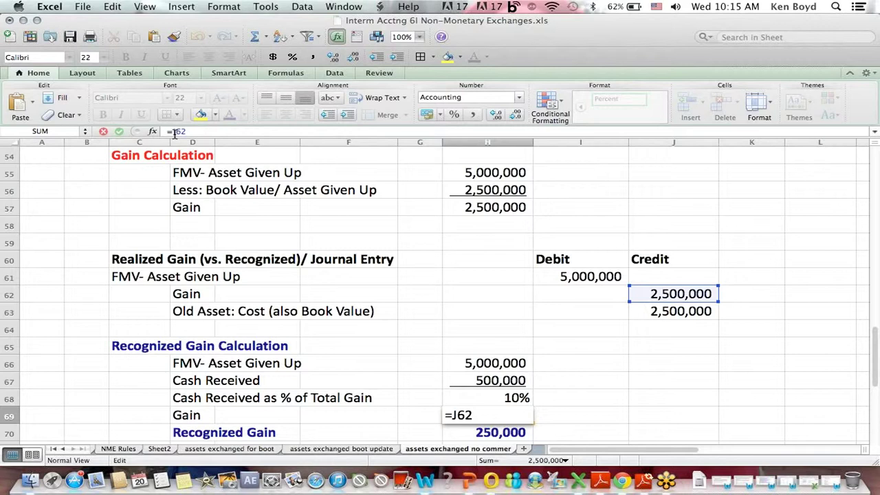
key("Return")
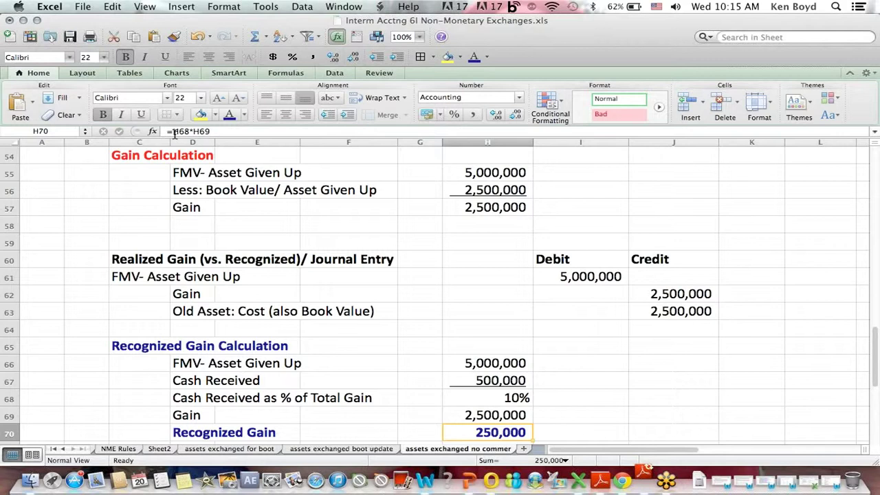
Step: Point out the percentage in H68 and the gain in H69, and highlight the Recognized Gain line in row 70
left_click(509, 398)
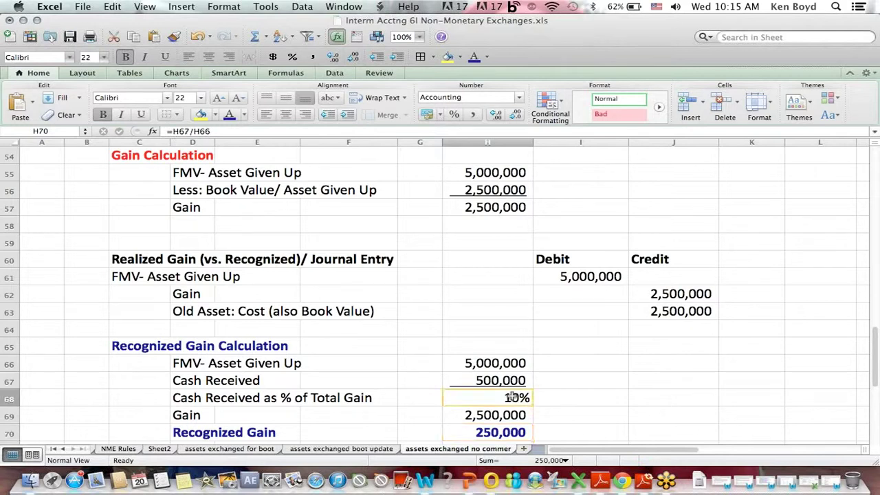
left_click(512, 412)
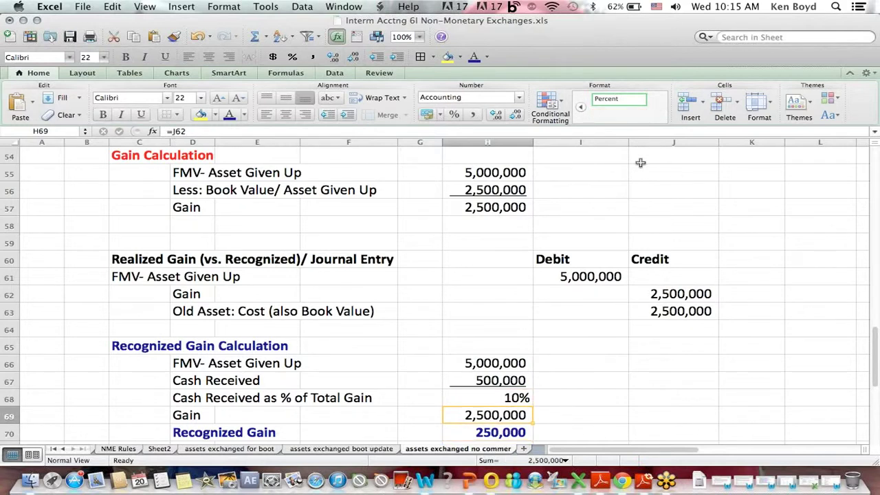
left_click_drag(192, 432, 508, 433)
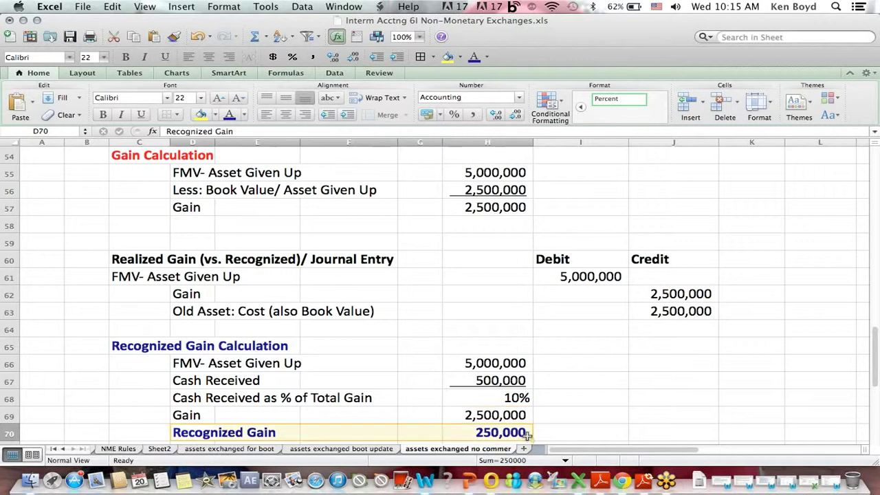
left_click(527, 433)
Step: Return to Example #2's solution journal entry and display the formula behind the New Asset debit in I48
left_click(588, 181)
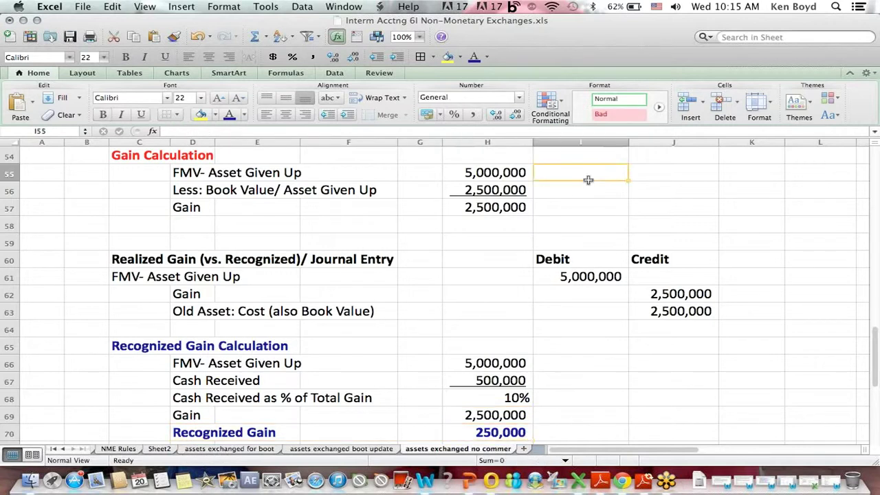
key("Up")
key("Up")
key("Up")
key("Up")
key("Up")
key("Up")
key("Up")
key("Up")
key("Up")
key("Up")
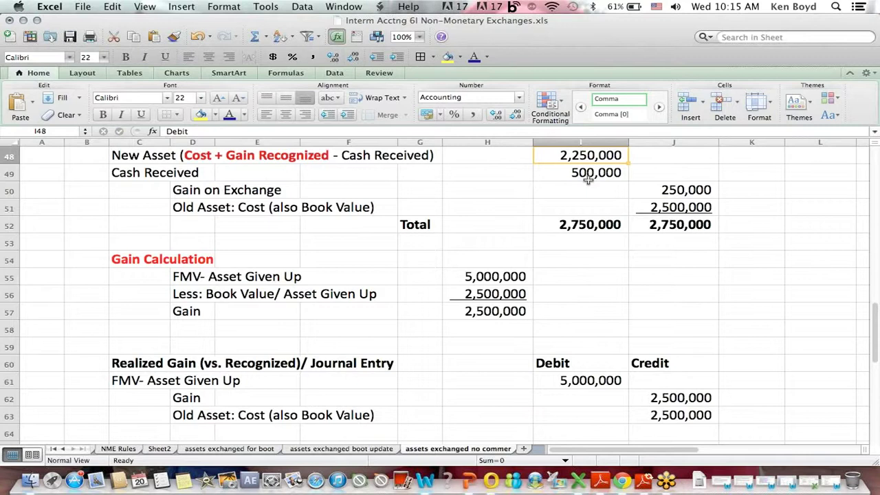
left_click(572, 209)
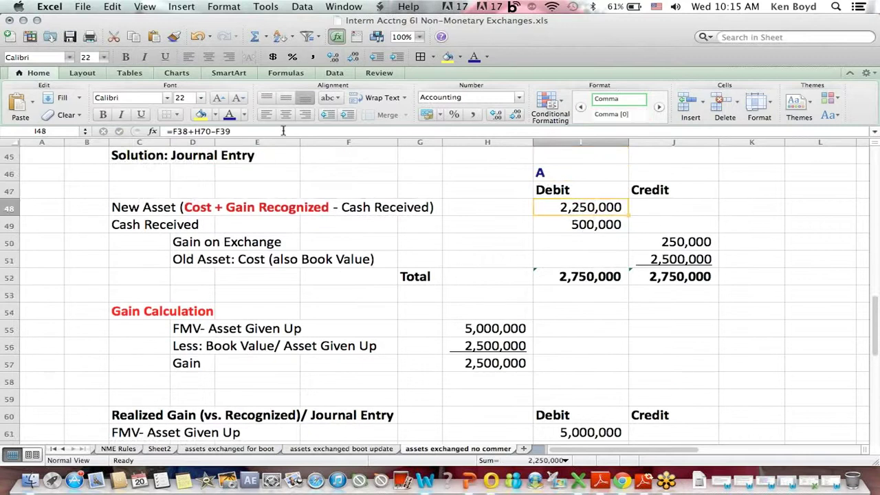
left_click(196, 131)
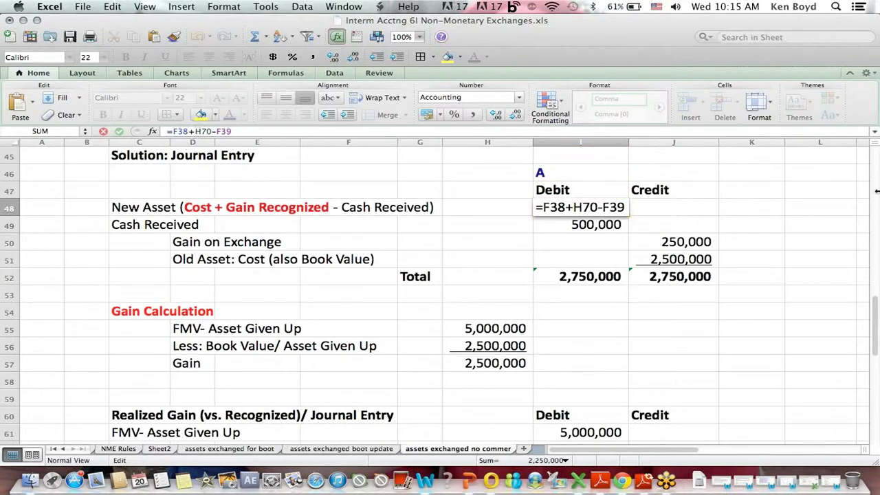
key("Return")
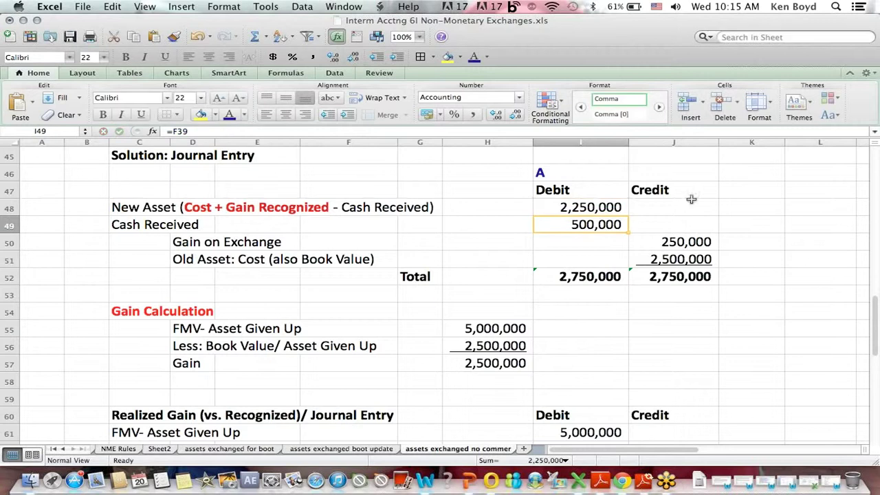
Step: Display the cells referenced by the New Asset debit formula in I48 alongside Example #2's given amounts
key("Up")
key("Up")
key("Up")
key("Up")
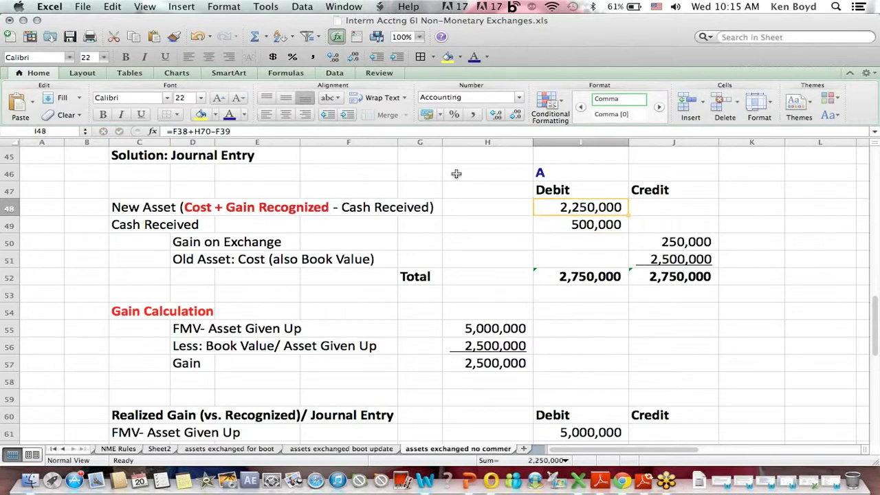
key("Up")
key("Up")
key("Up")
key("Up")
key("Up")
key("Up")
key("Up")
key("Up")
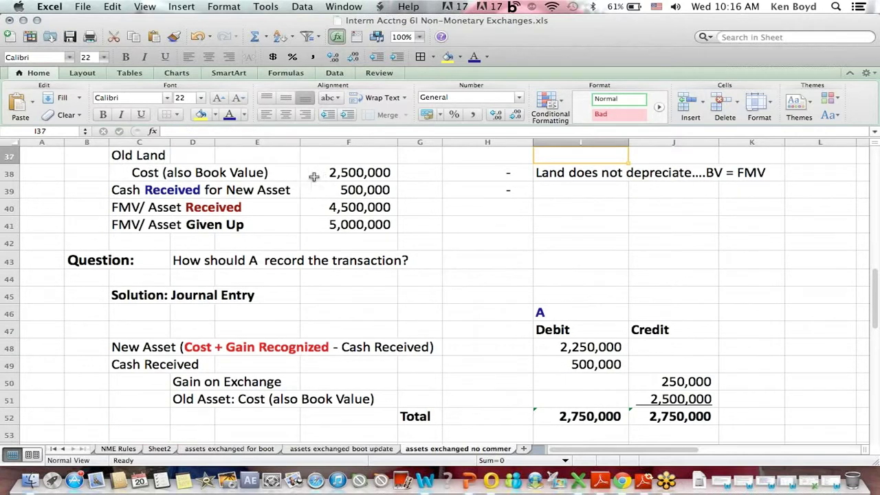
left_click(541, 347)
left_click(187, 131)
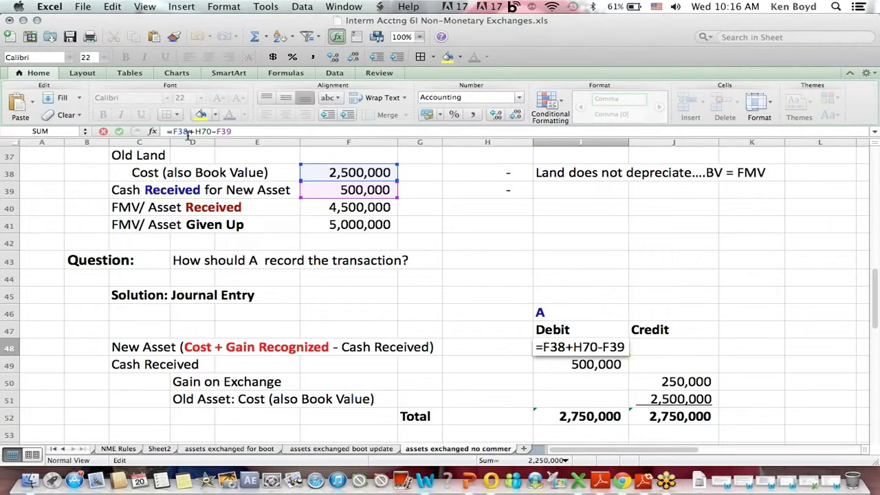
key("Return")
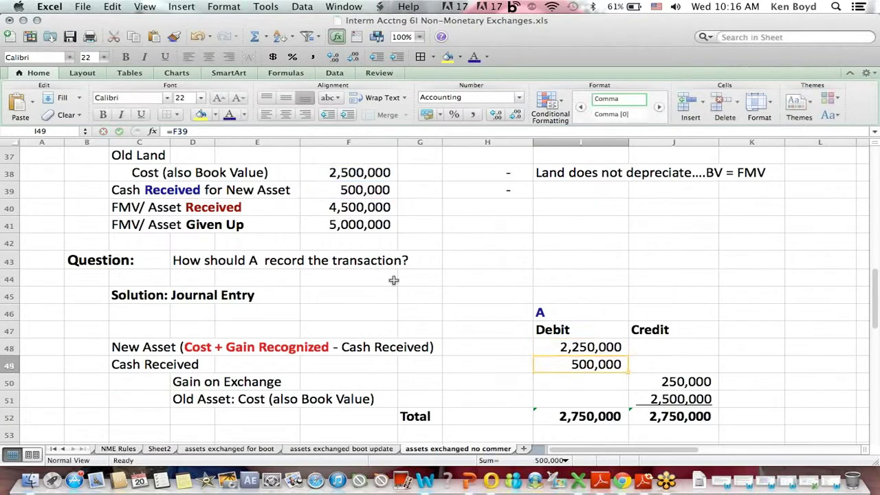
Step: Point out the New Asset debit in I48 and its components: the Cost + Gain Recognized label, cost in F38 and cash received in F39
left_click(545, 347)
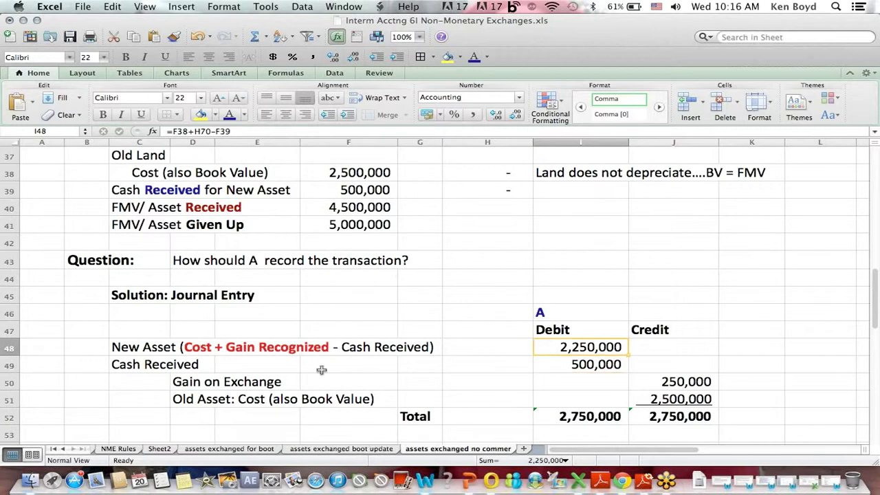
left_click(254, 348)
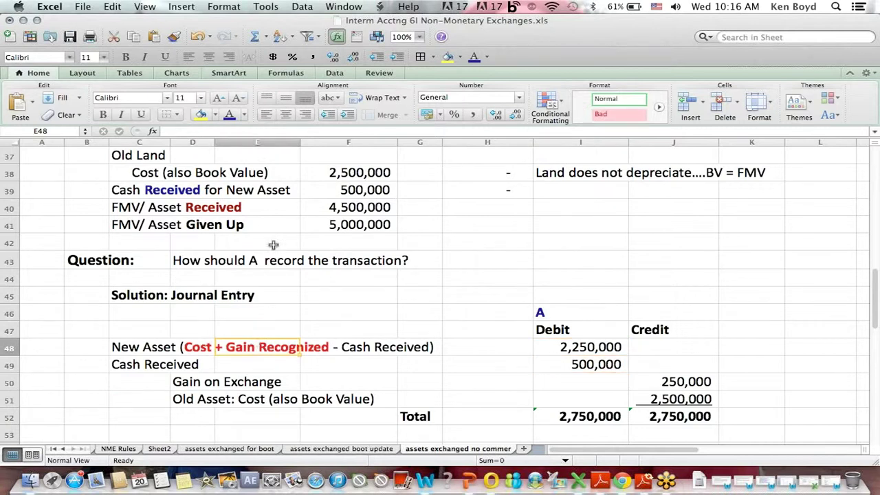
left_click(335, 173)
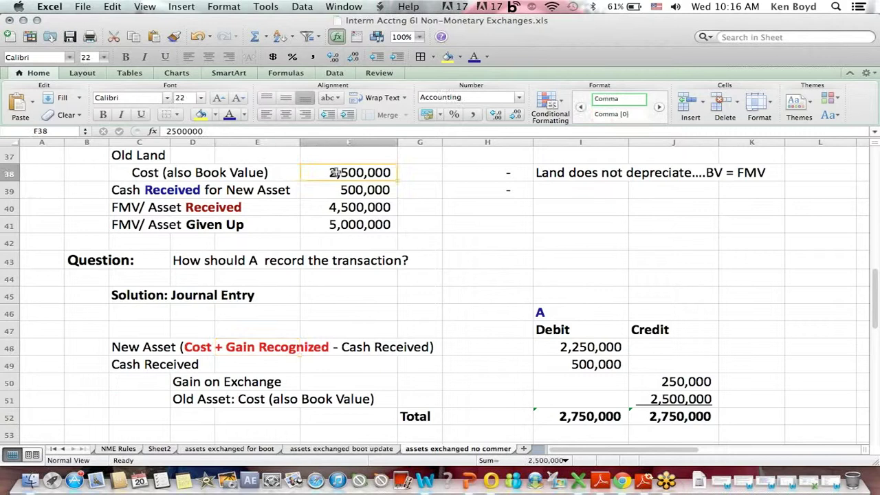
left_click(269, 350)
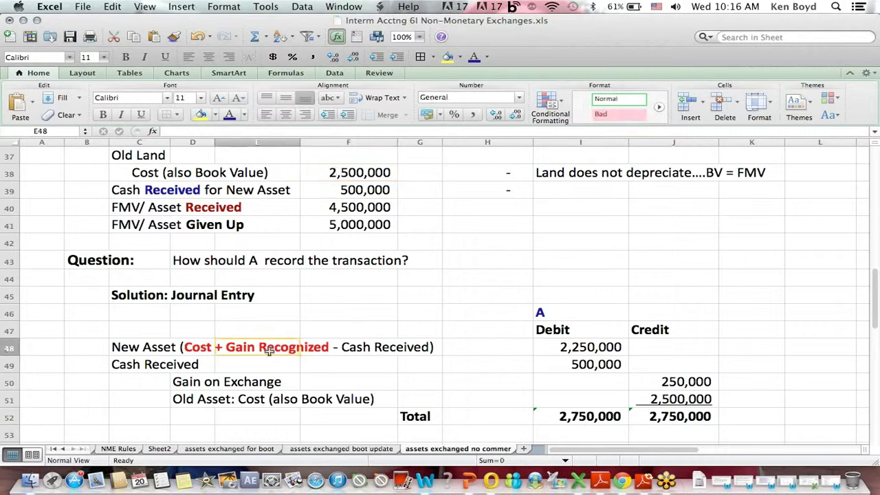
left_click(364, 345)
left_click(606, 343)
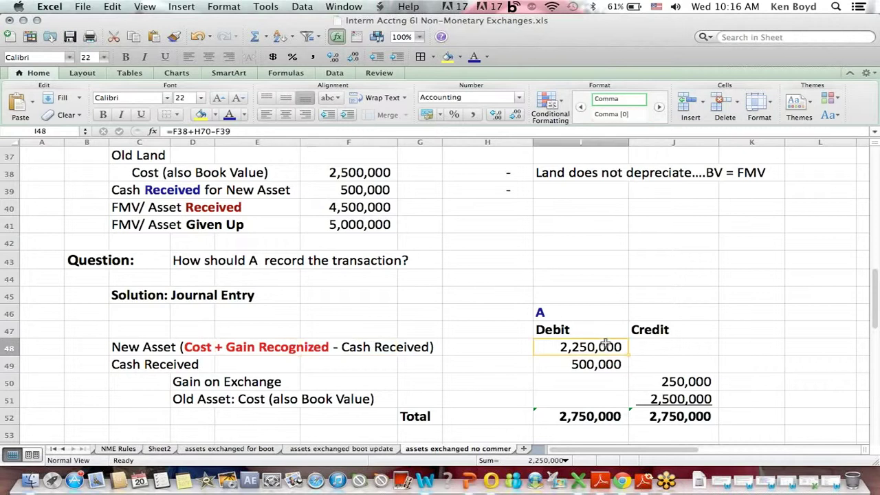
left_click(365, 189)
left_click(137, 347)
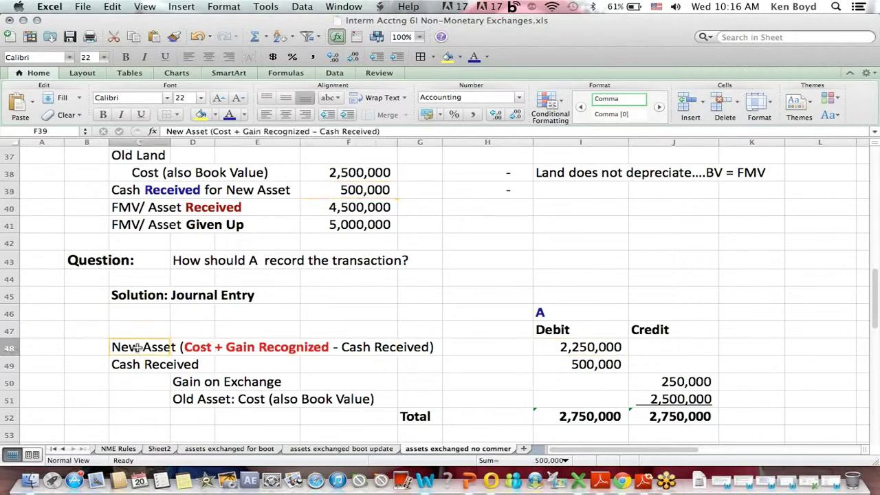
left_click(609, 351)
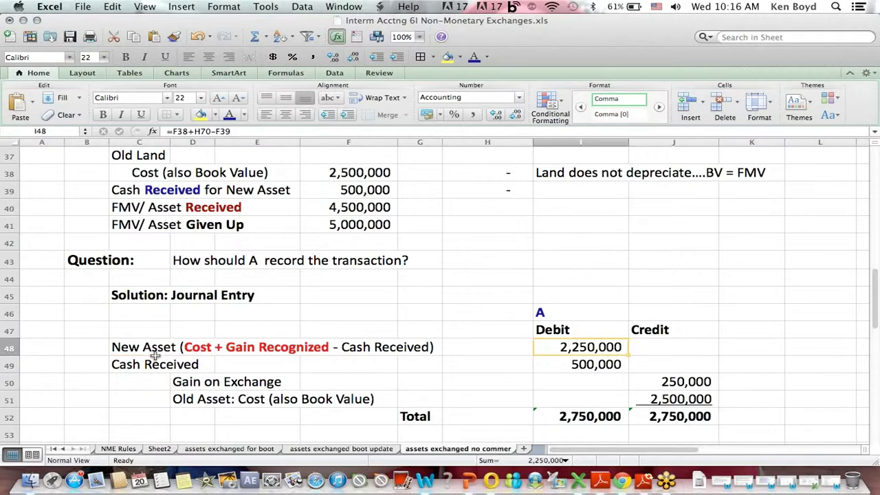
Step: Highlight the Cash Received line in row 49 and display the formula behind the Old Asset credit in J51
left_click_drag(121, 365, 589, 368)
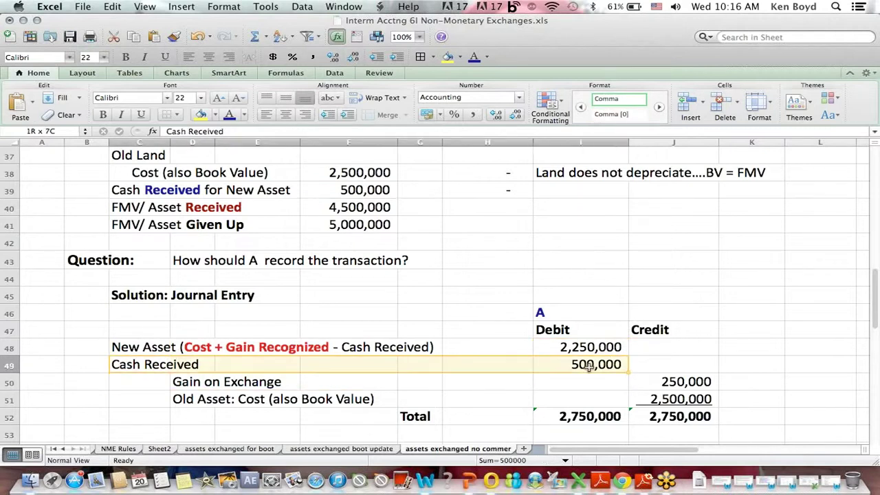
left_click(589, 368)
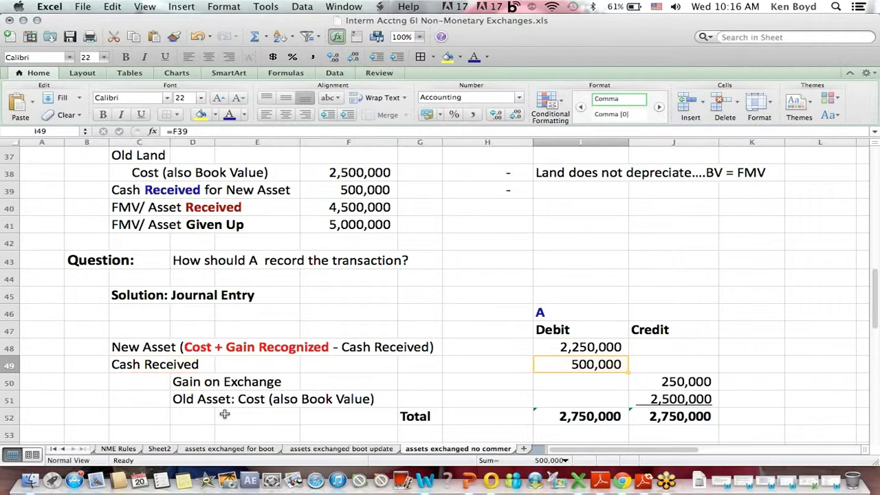
left_click(193, 398)
left_click(673, 399)
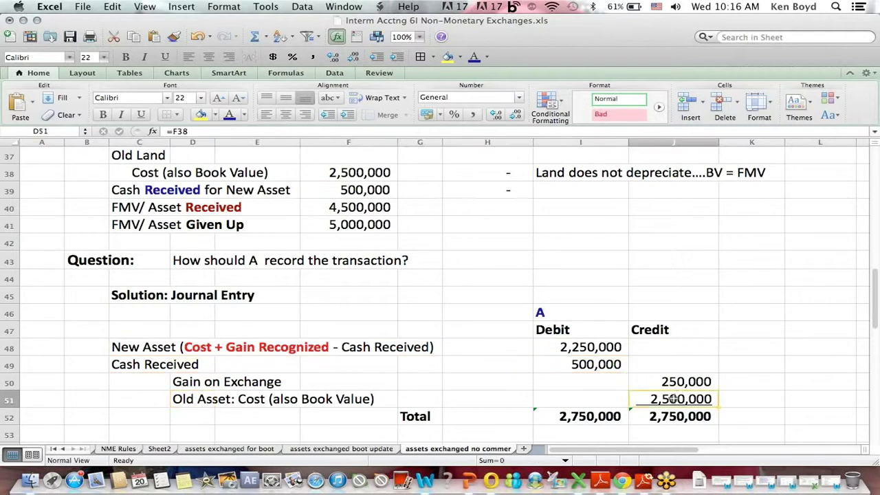
left_click(172, 131)
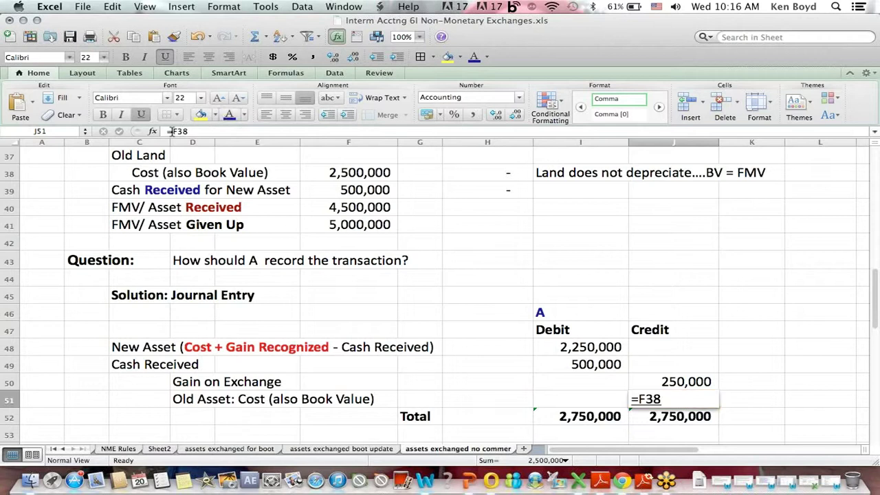
key("Return")
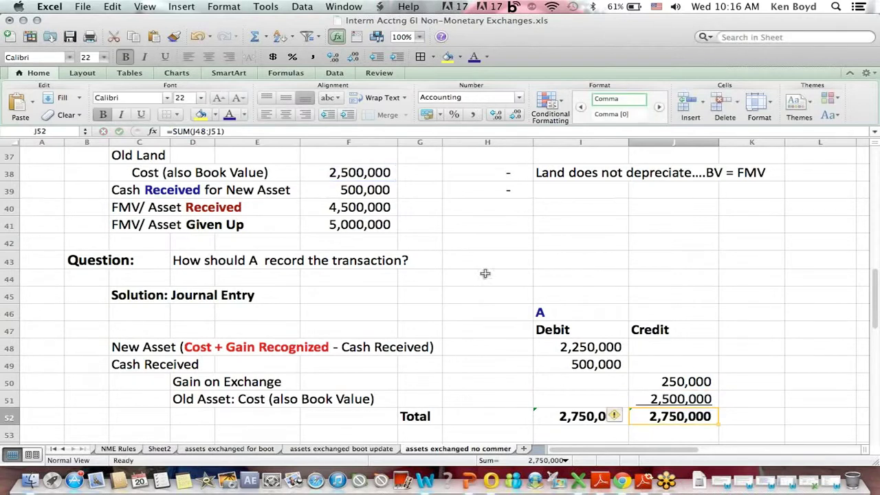
Step: Point out the Credit heading in J47 and the Gain on Exchange amount and label in row 50
left_click(674, 327)
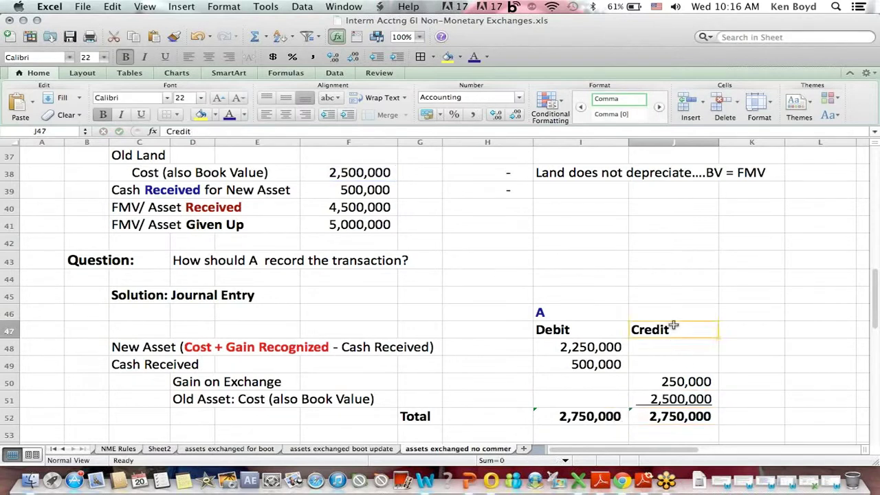
left_click(684, 377)
left_click(180, 382)
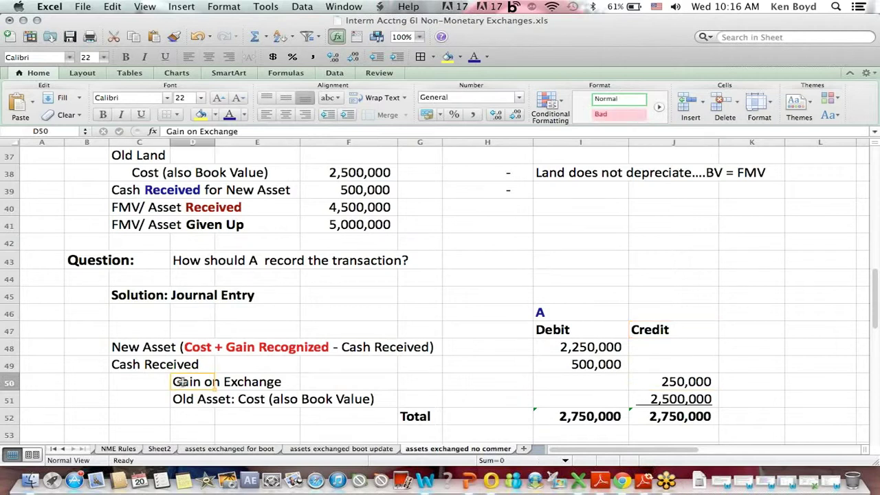
left_click(571, 274)
key("Down")
key("Down")
key("Down")
key("Down")
key("Down")
key("Down")
key("Down")
key("Down")
key("Down")
key("Down")
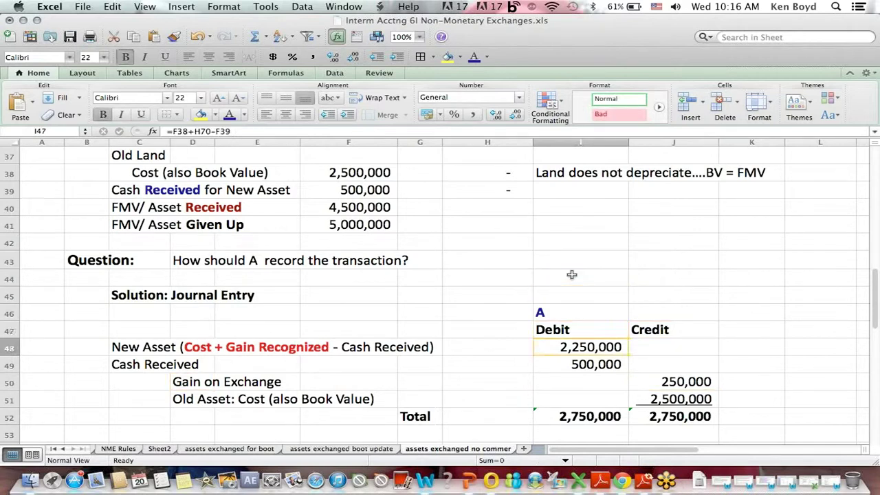
key("Down")
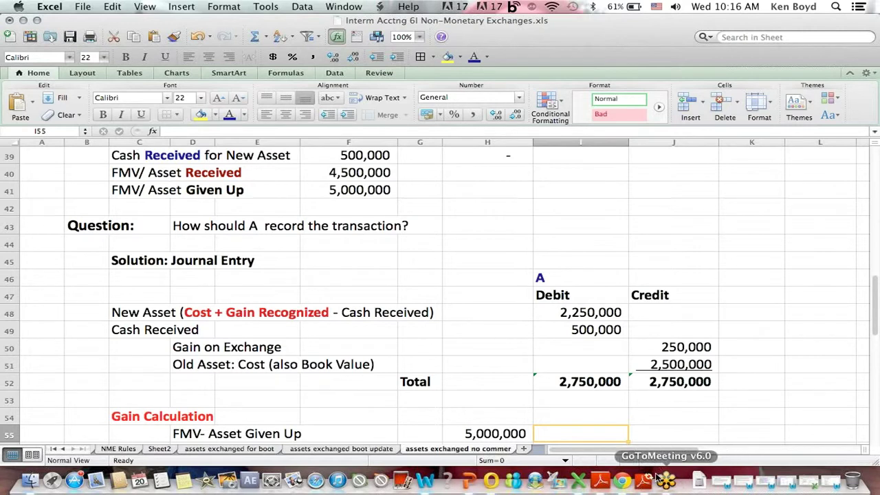
Step: Switch to Chrome, open the Accounting Video Textbooks page on the St Louis Test Prep site, and review the purchase information and course list
left_click(622, 481)
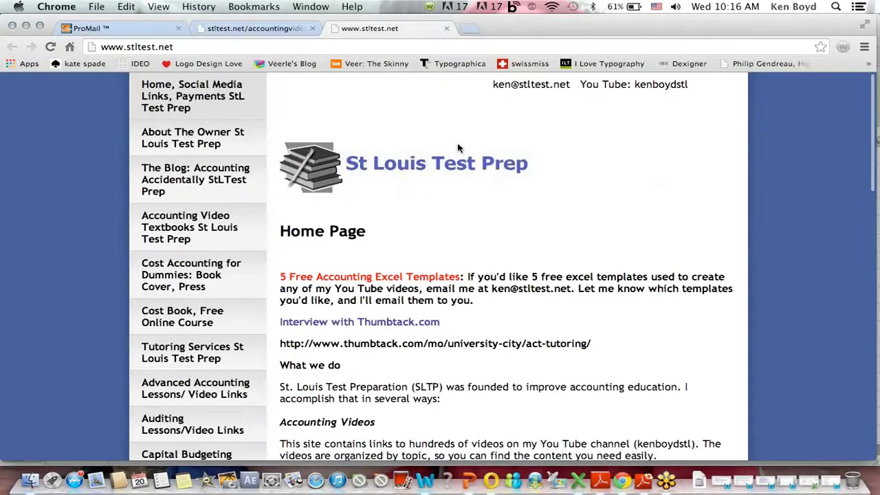
left_click(189, 220)
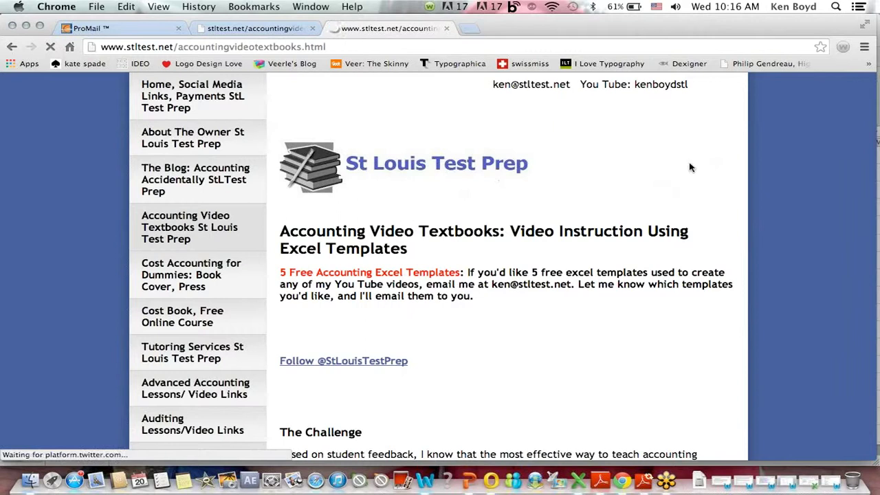
scroll(691, 168, "down", 1)
scroll(691, 167, "down", 10)
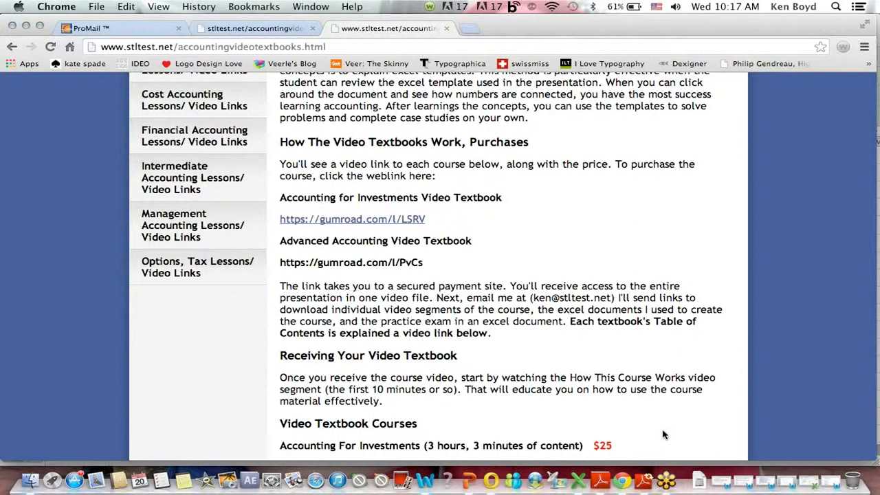
scroll(663, 434, "down", 5)
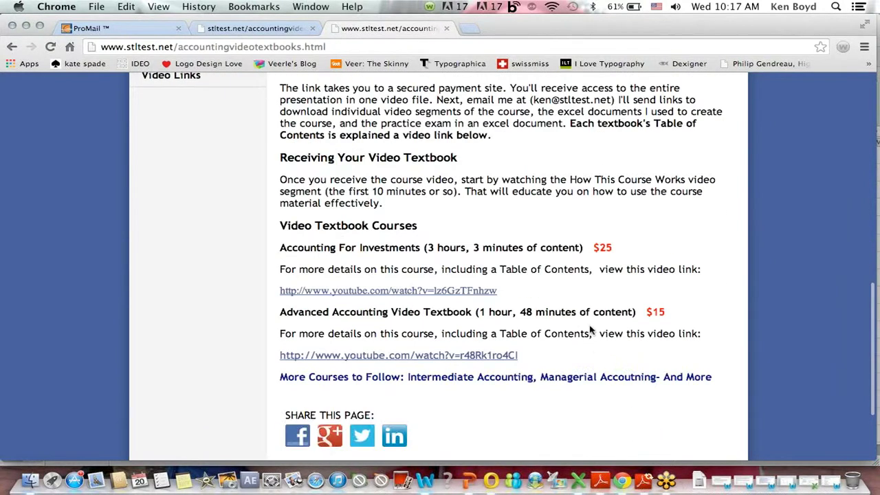